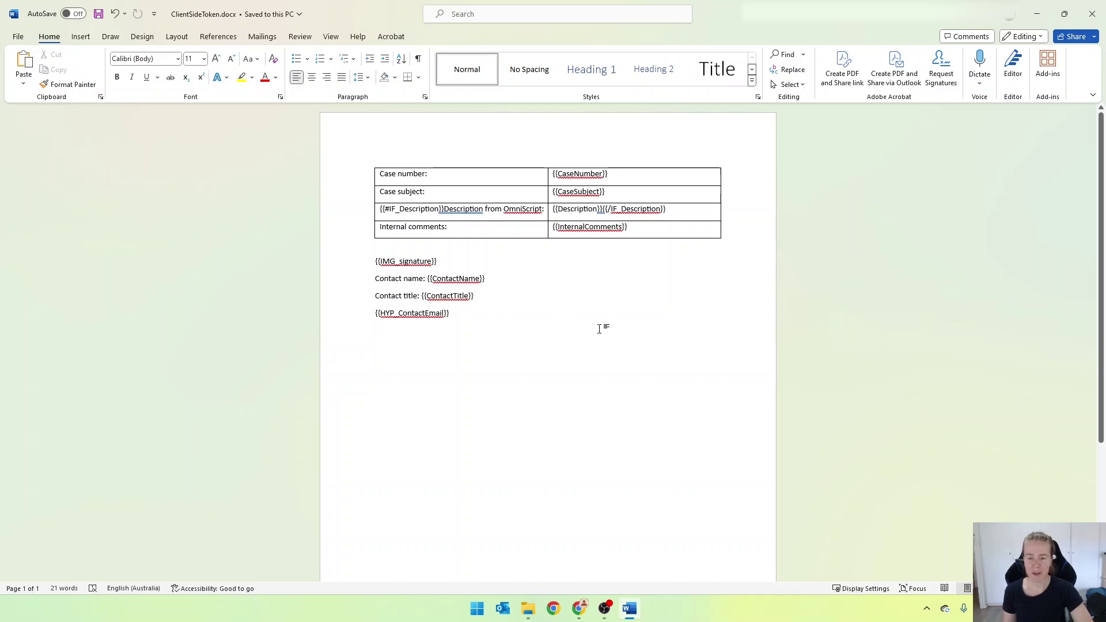
- Review the Description table row wrapped in opening and closing IF_Description tokens in the Word template
{"action": "left_click_drag", "start_coordinate": [686, 209], "coordinate": [399, 213]}
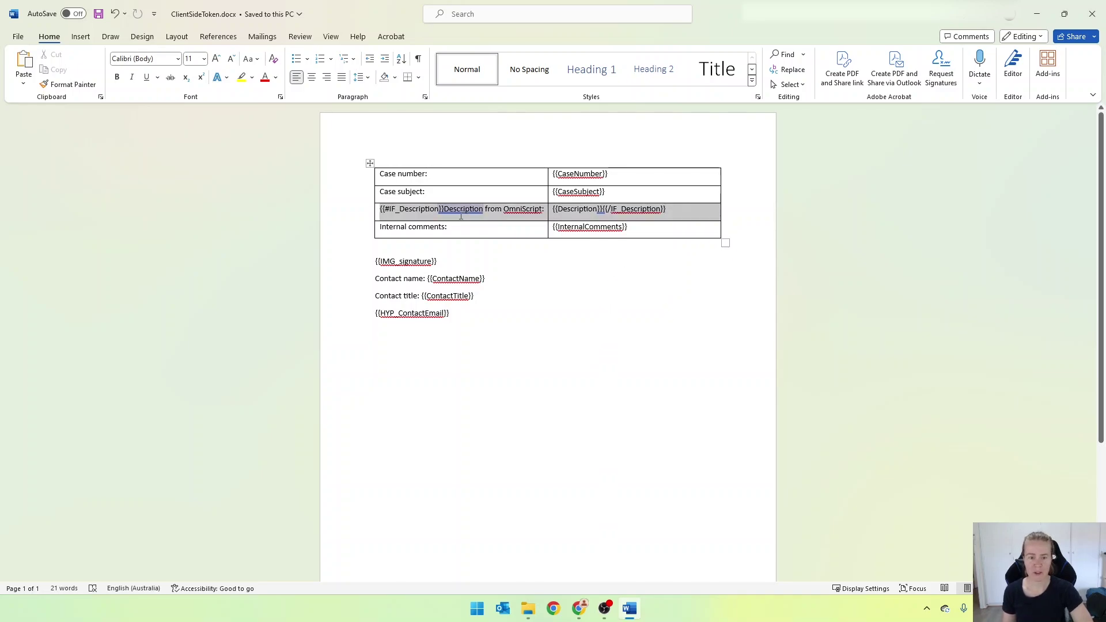
{"action": "left_click", "coordinate": [441, 209]}
{"action": "double_click", "coordinate": [441, 209]}
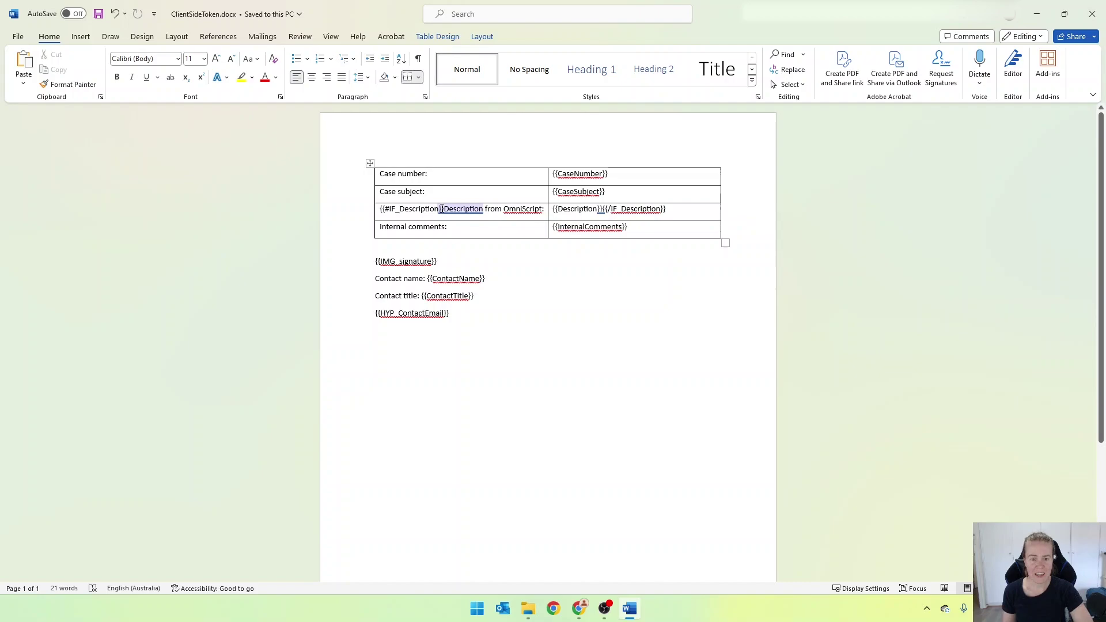
{"action": "left_click_drag", "start_coordinate": [444, 208], "coordinate": [381, 202]}
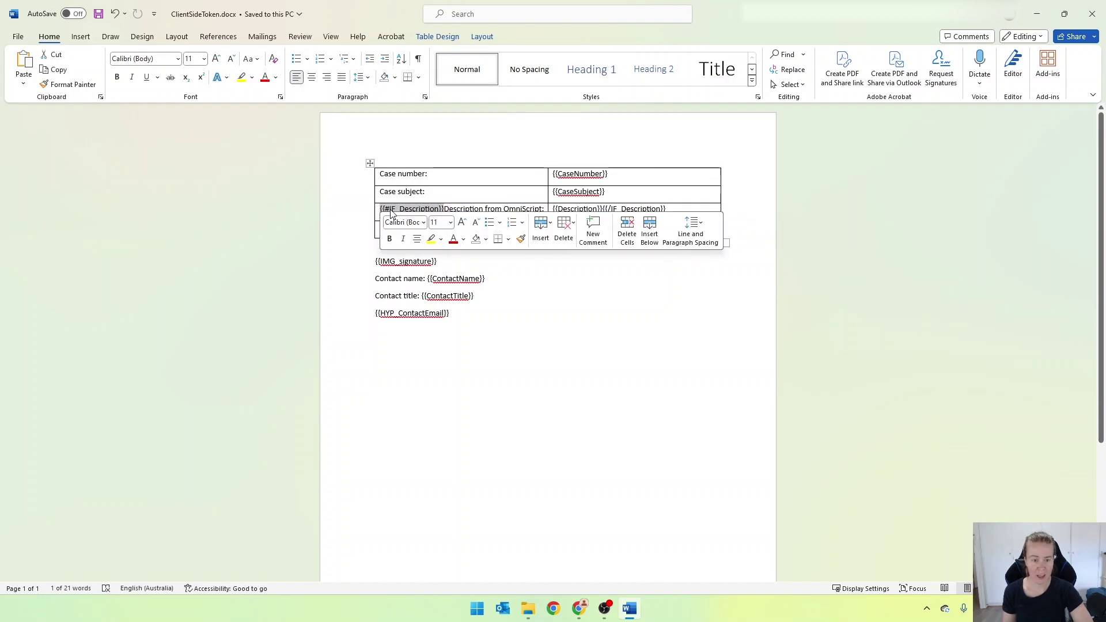
{"action": "left_click", "coordinate": [453, 208]}
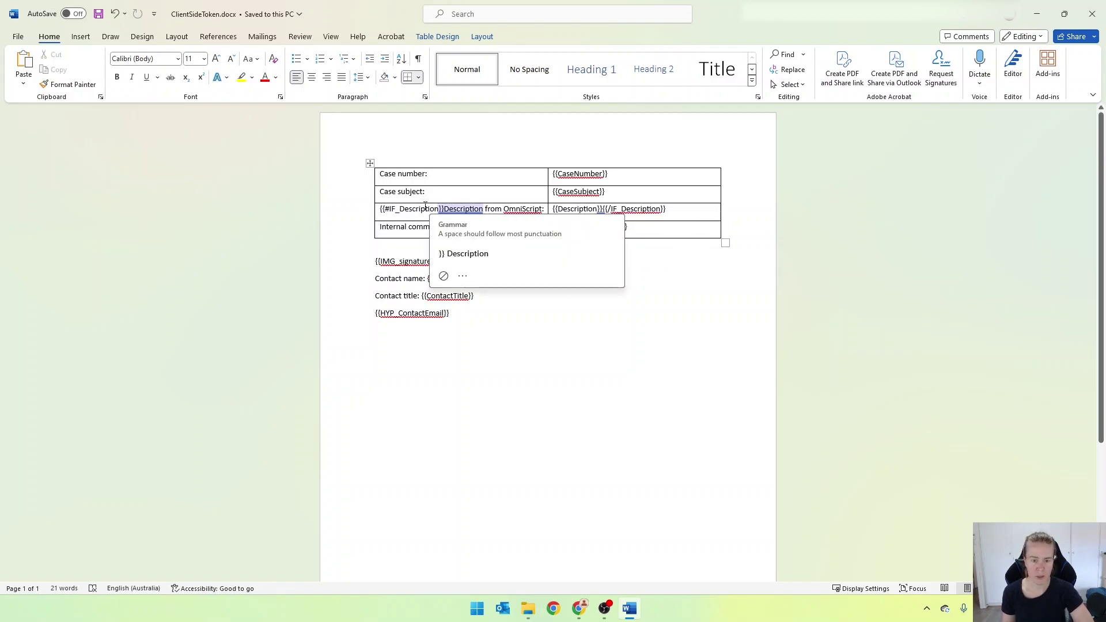
{"action": "left_click", "coordinate": [669, 211]}
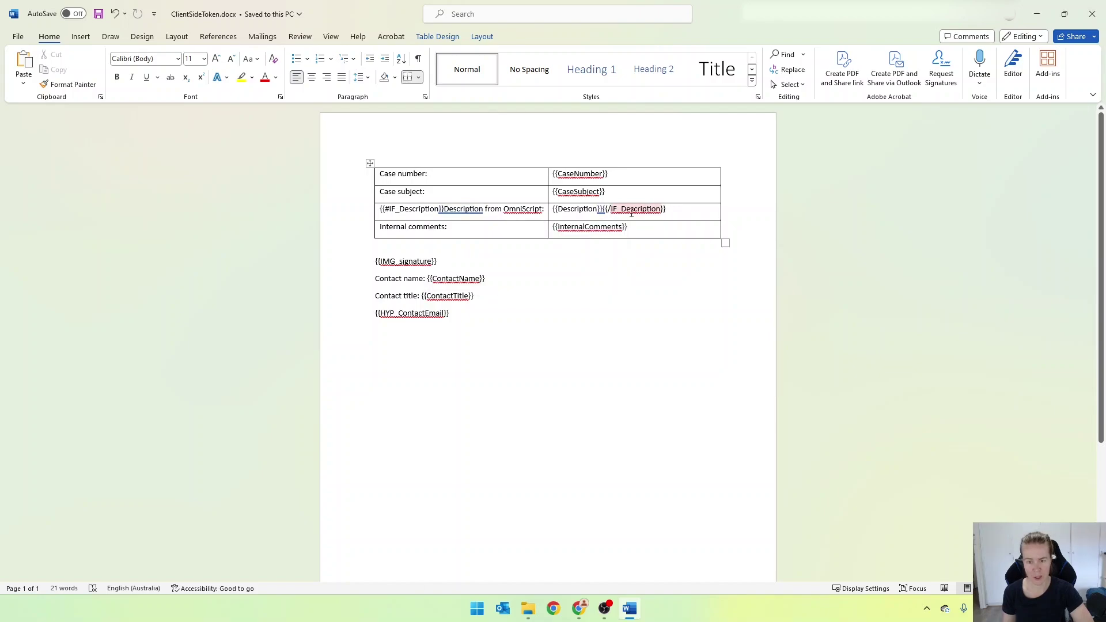
{"action": "left_click_drag", "start_coordinate": [605, 211], "coordinate": [609, 210]}
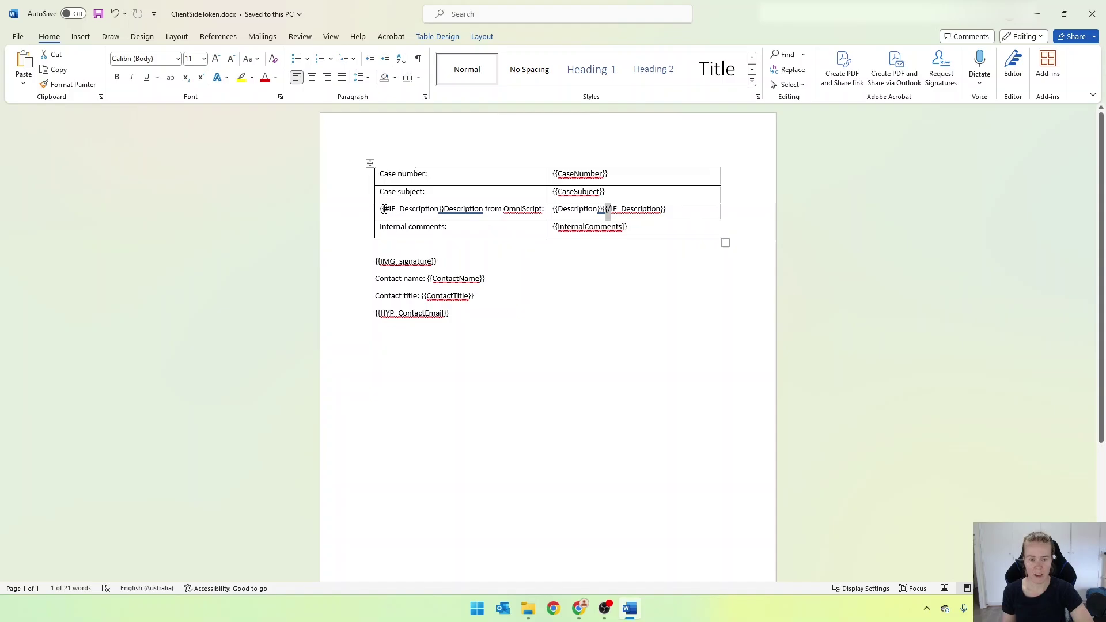
{"action": "left_click_drag", "start_coordinate": [380, 209], "coordinate": [387, 210]}
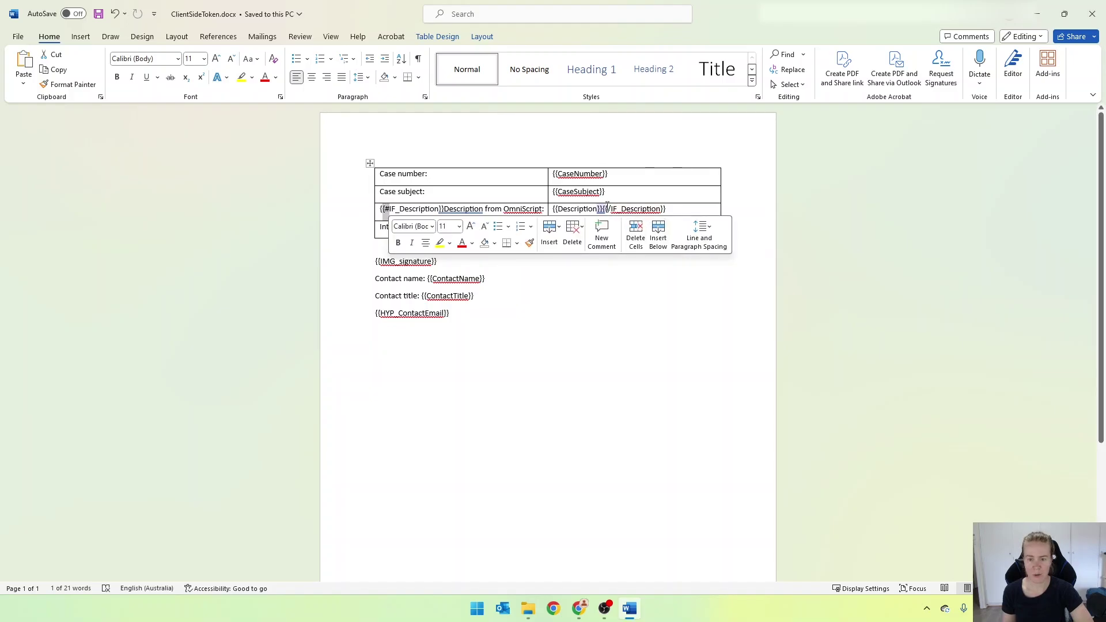
{"action": "right_click", "coordinate": [609, 209]}
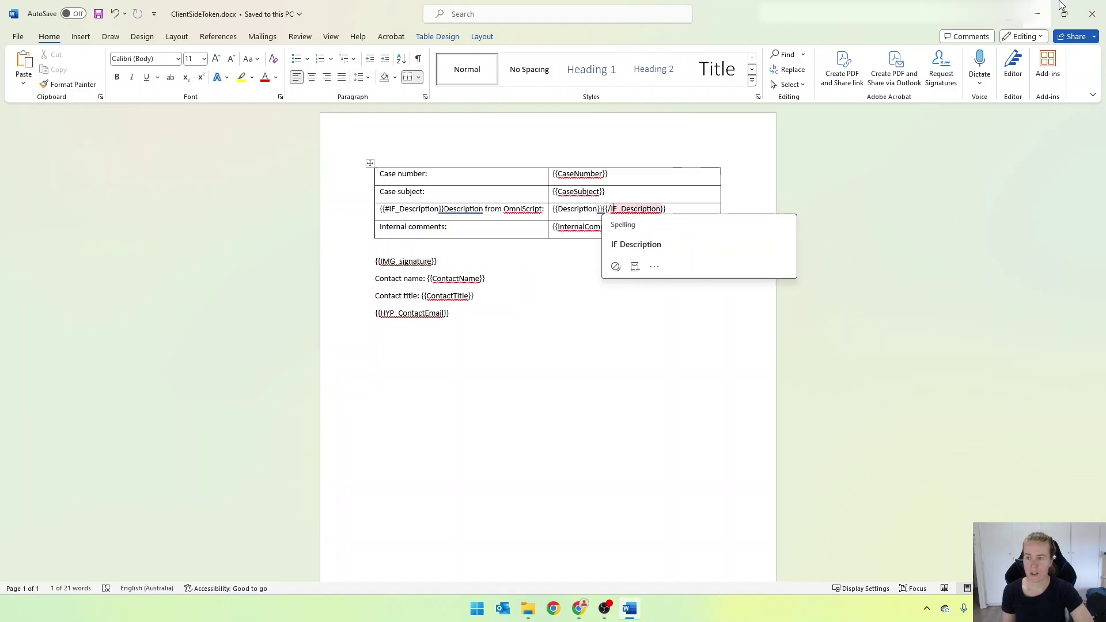
- Close Word and show the DRTransformClientSideToken DataRaptor after checking the ClientSideToken preview
{"action": "left_click", "coordinate": [1091, 13]}
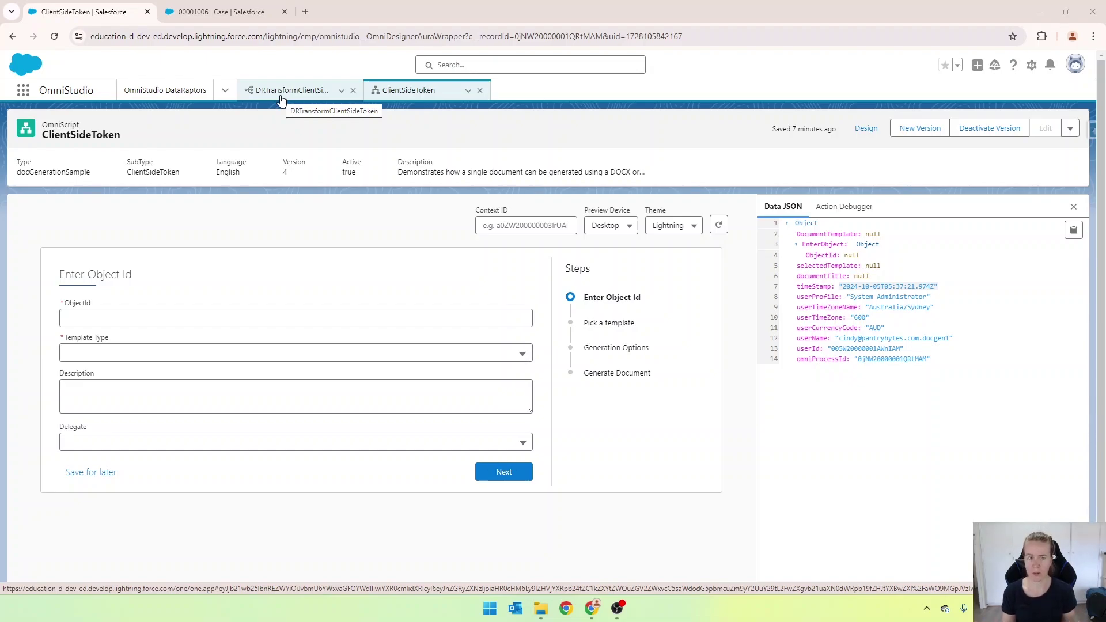
{"action": "left_click", "coordinate": [282, 98]}
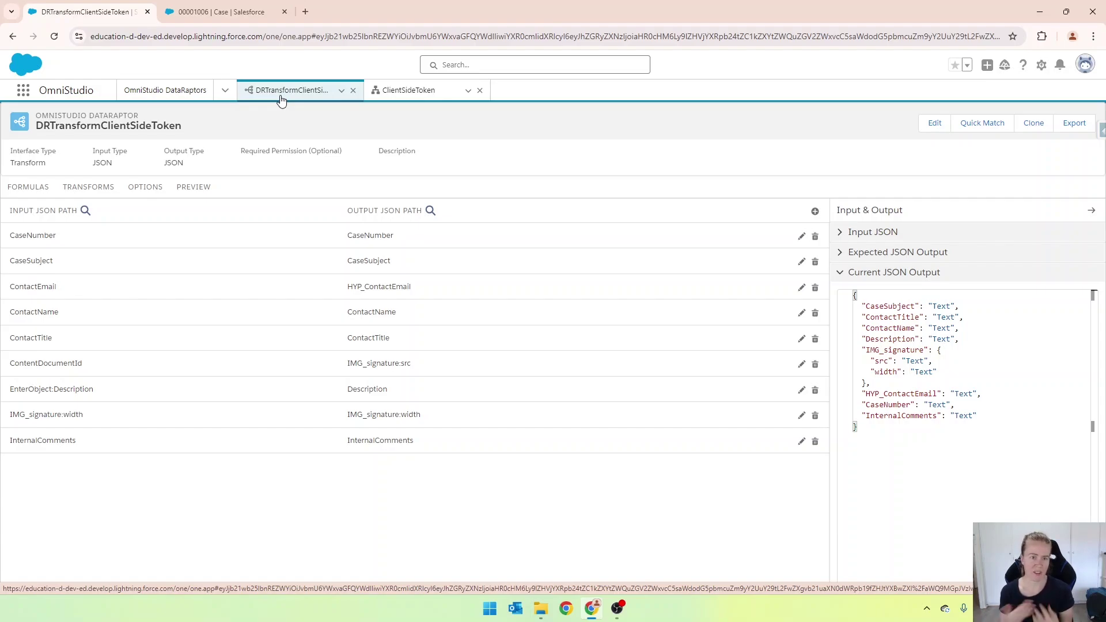
{"action": "left_click", "coordinate": [407, 90]}
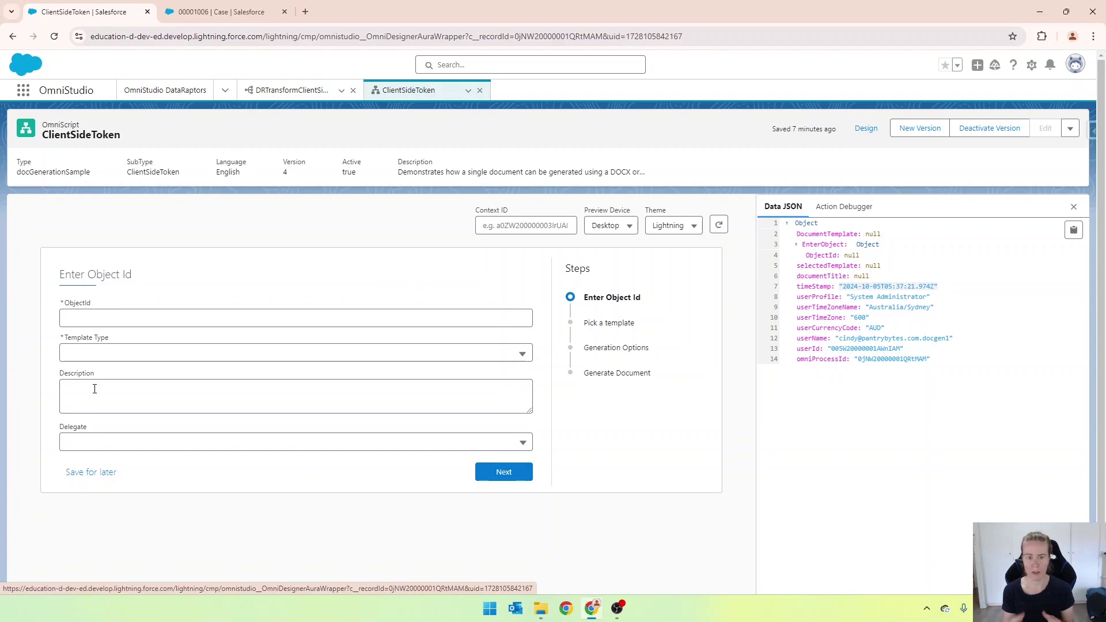
{"action": "left_click", "coordinate": [273, 91]}
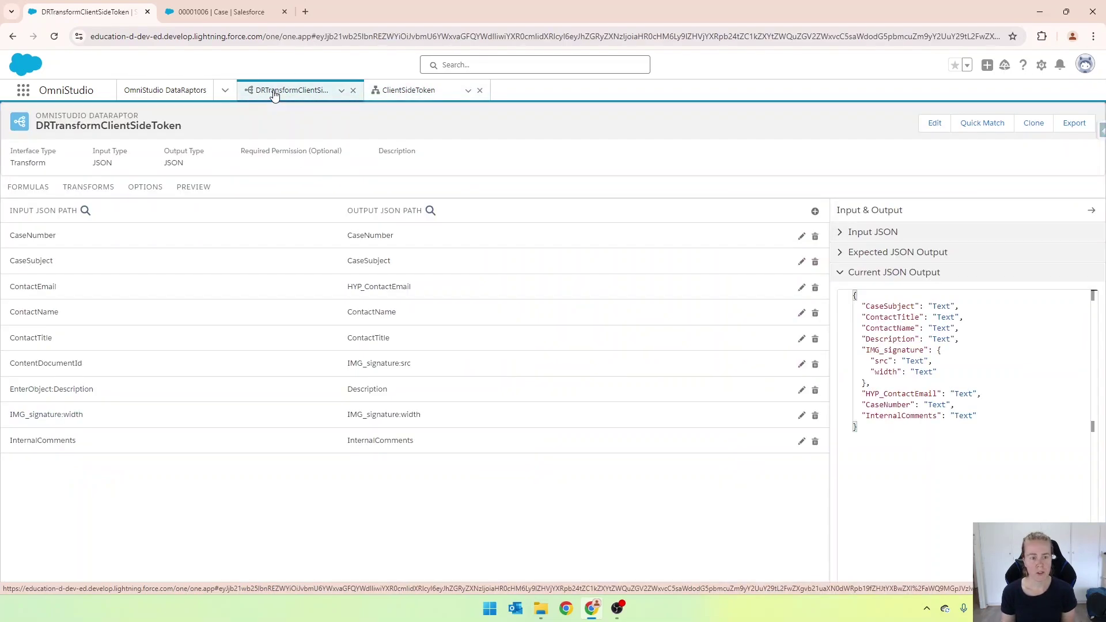
- Add a second DataRaptor formula with result path IF_Description
{"action": "left_click", "coordinate": [28, 187]}
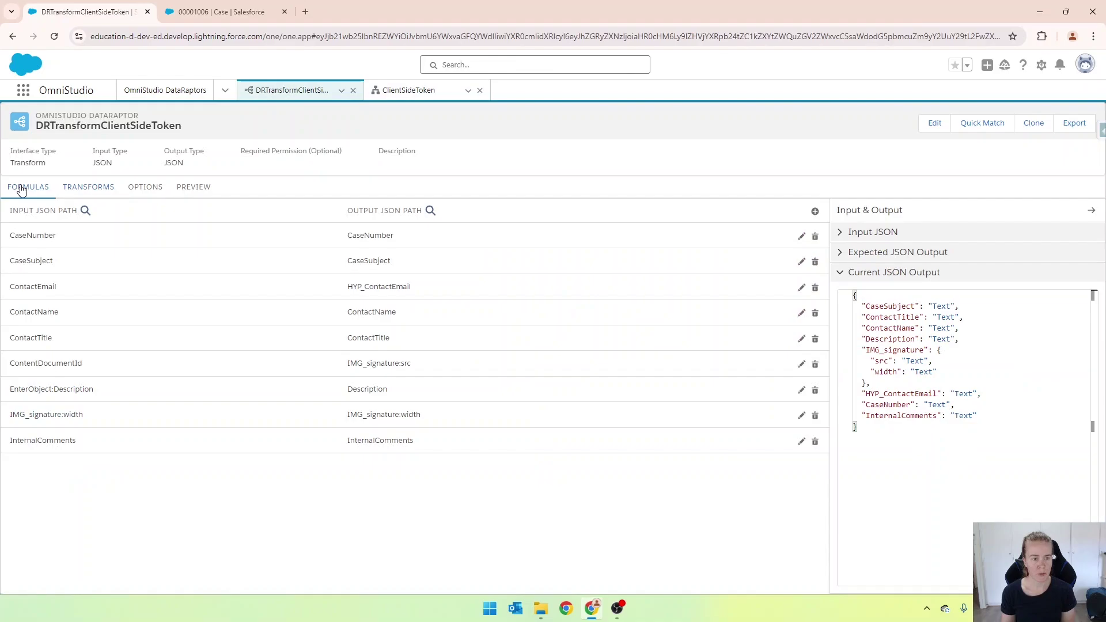
{"action": "left_click", "coordinate": [542, 331]}
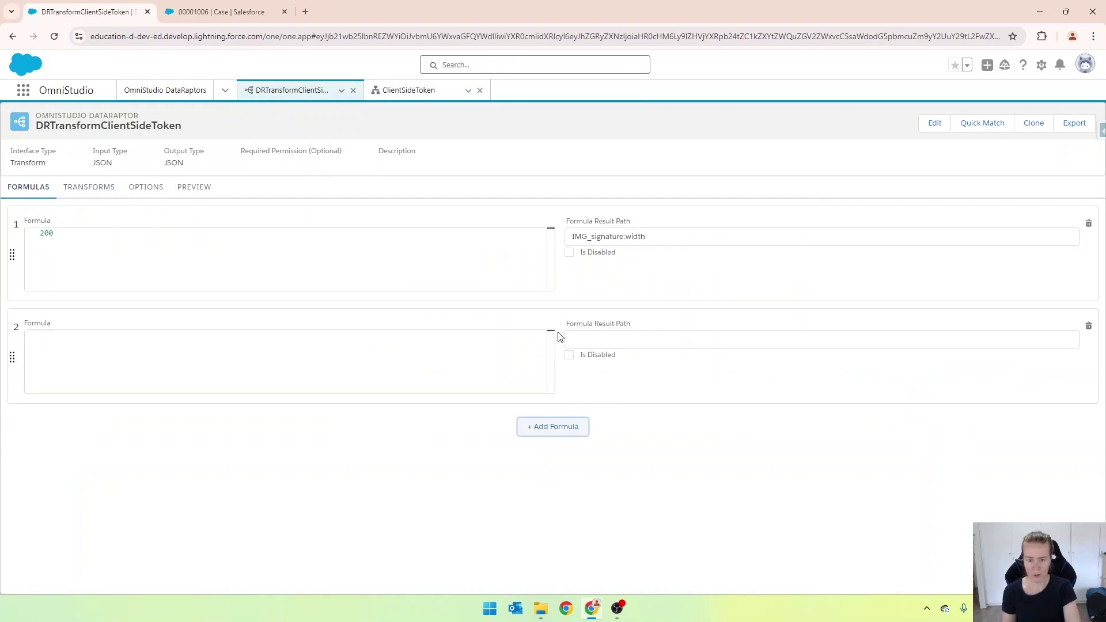
{"action": "left_click", "coordinate": [611, 339]}
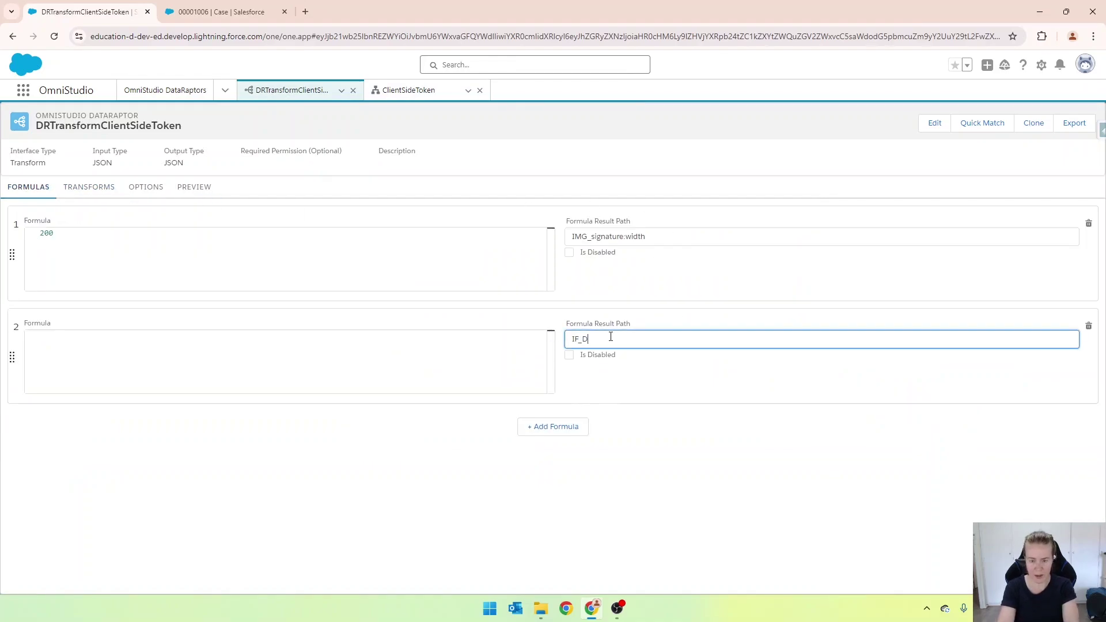
{"action": "type", "text": "IF_Description"}
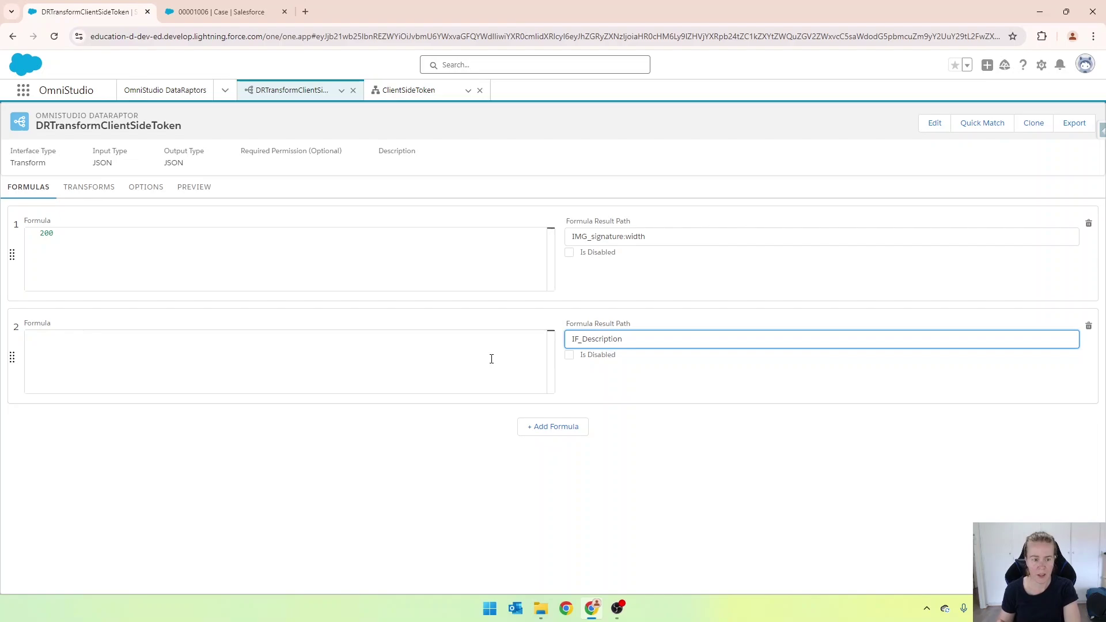
- Enter the formula NOT(ISBLANK(EnterObject:Description)), copying the input path from the mappings
{"action": "left_click", "coordinate": [178, 351]}
{"action": "type", "text": "ISBLANK(D"}
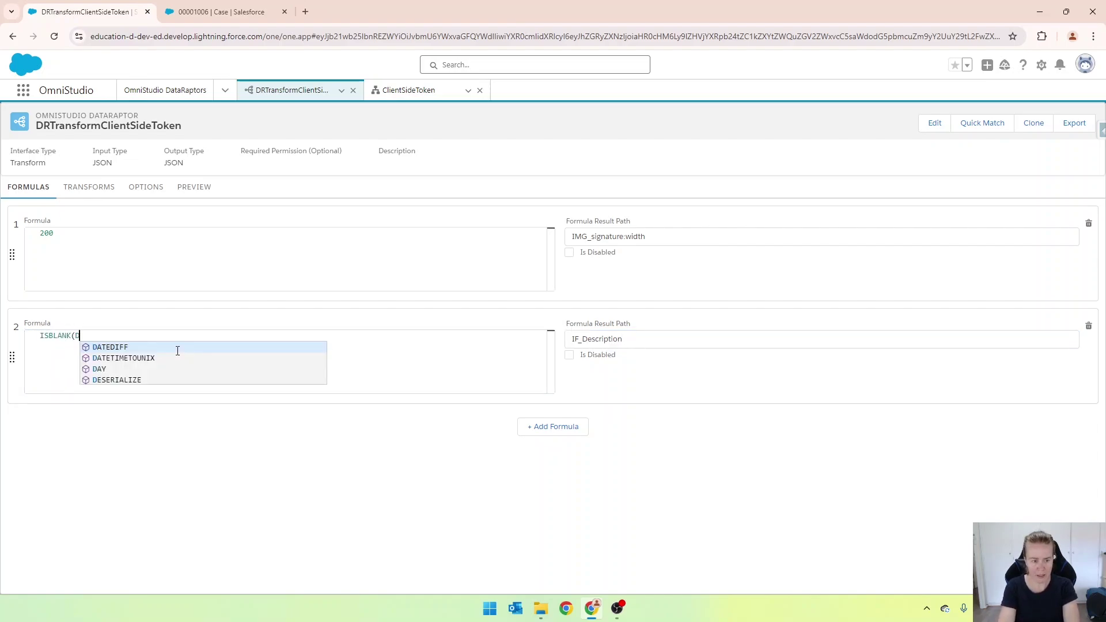
{"action": "key", "text": "BackSpace"}
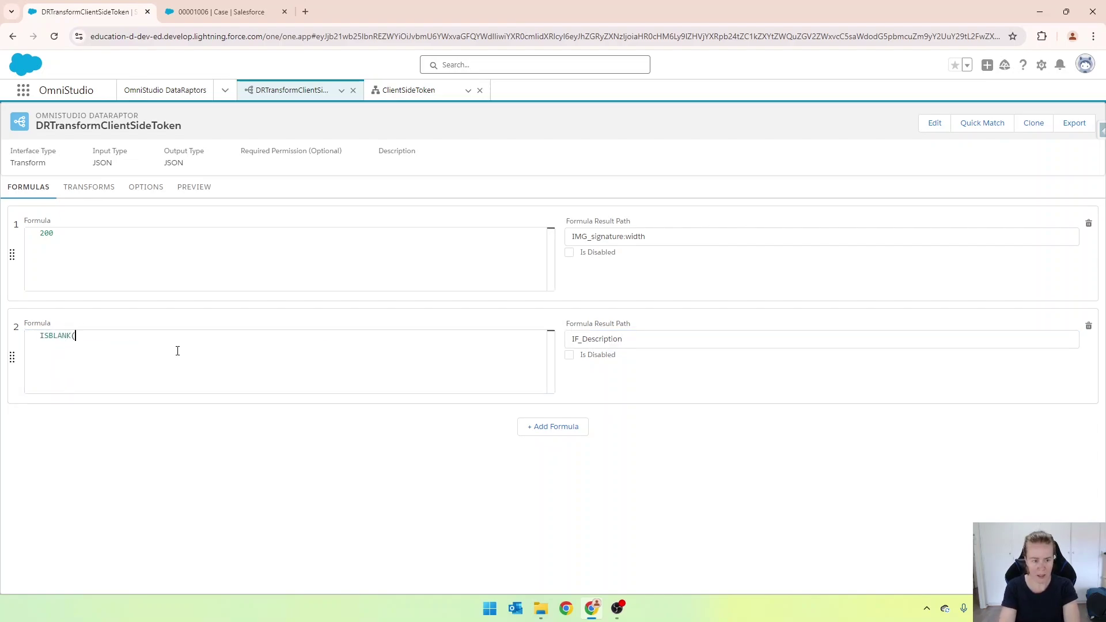
{"action": "left_click", "coordinate": [90, 193]}
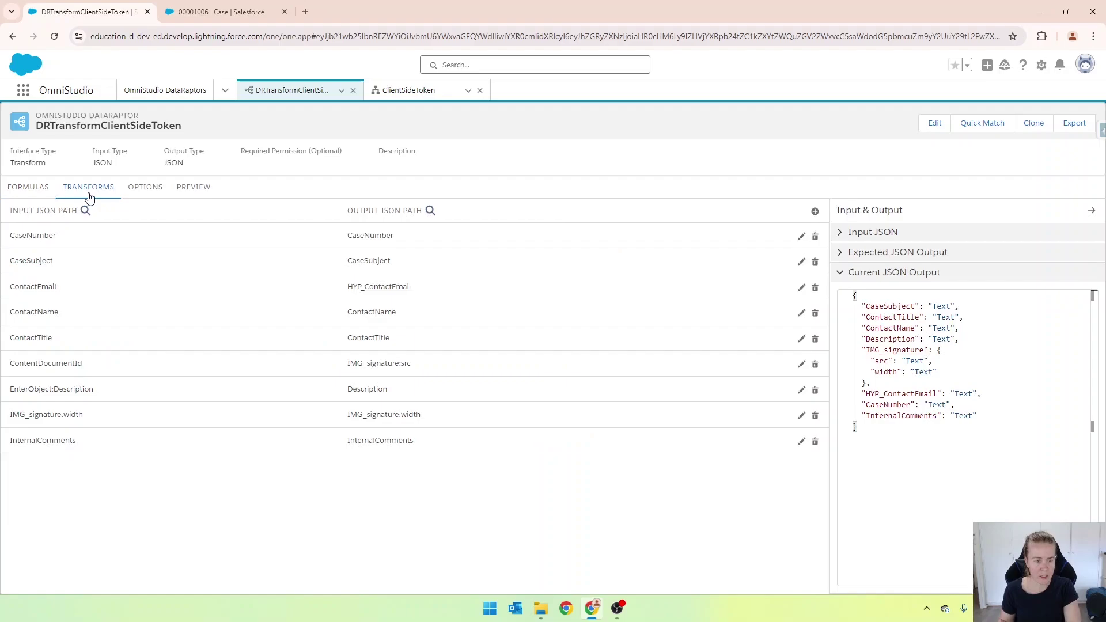
{"action": "double_click", "coordinate": [99, 394]}
{"action": "key", "text": "ctrl+c"}
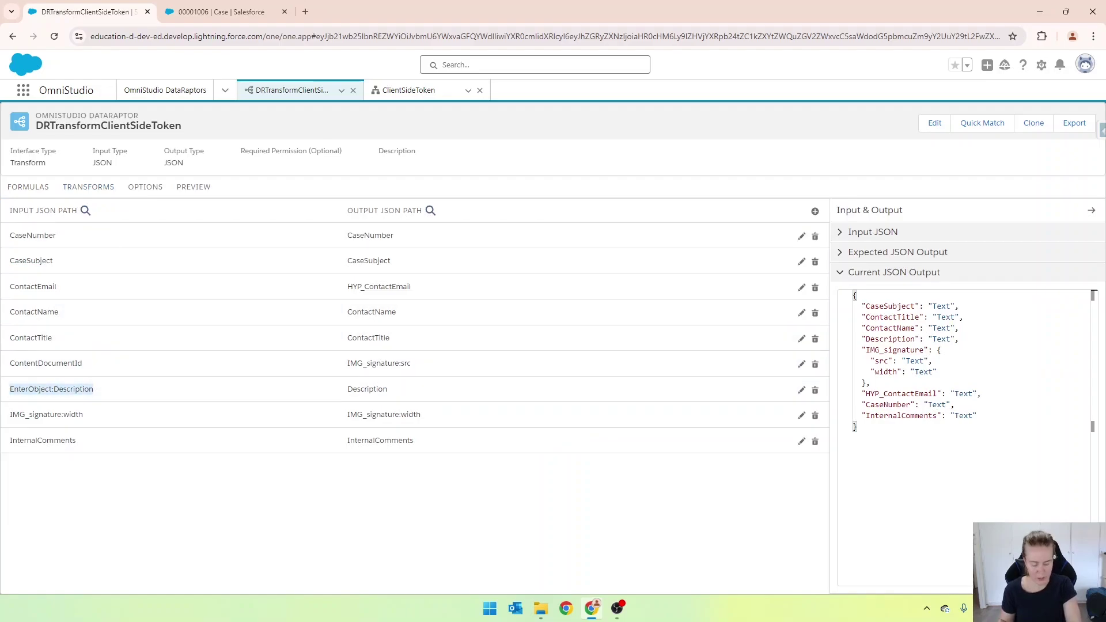
{"action": "left_click", "coordinate": [27, 190]}
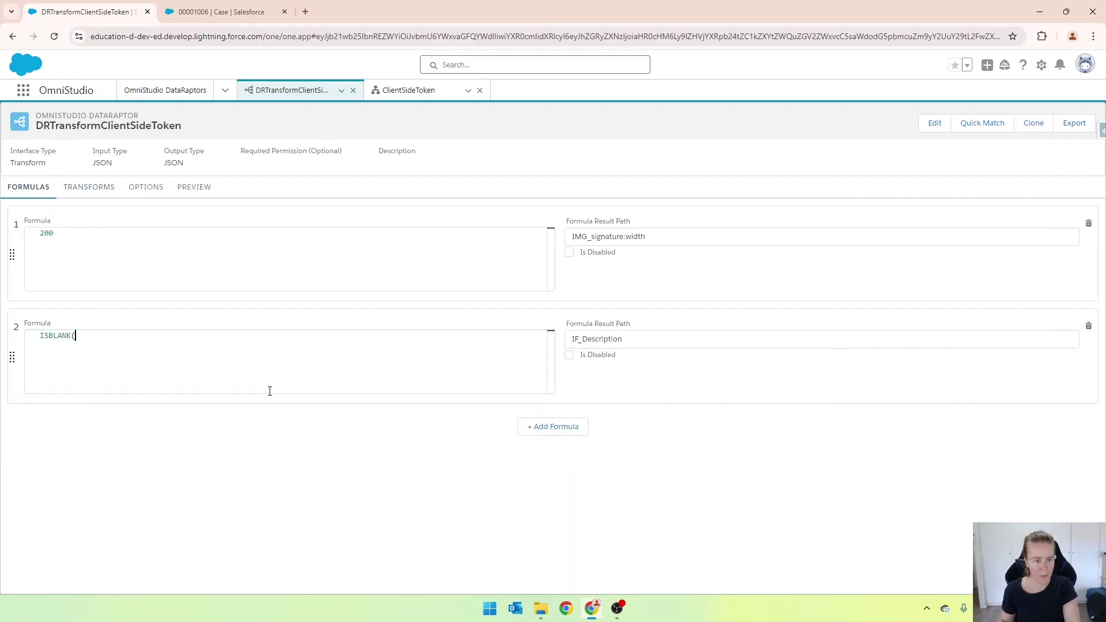
{"action": "key", "text": "ctrl+v"}
{"action": "key", "text": "ctrl+shift+Right"}
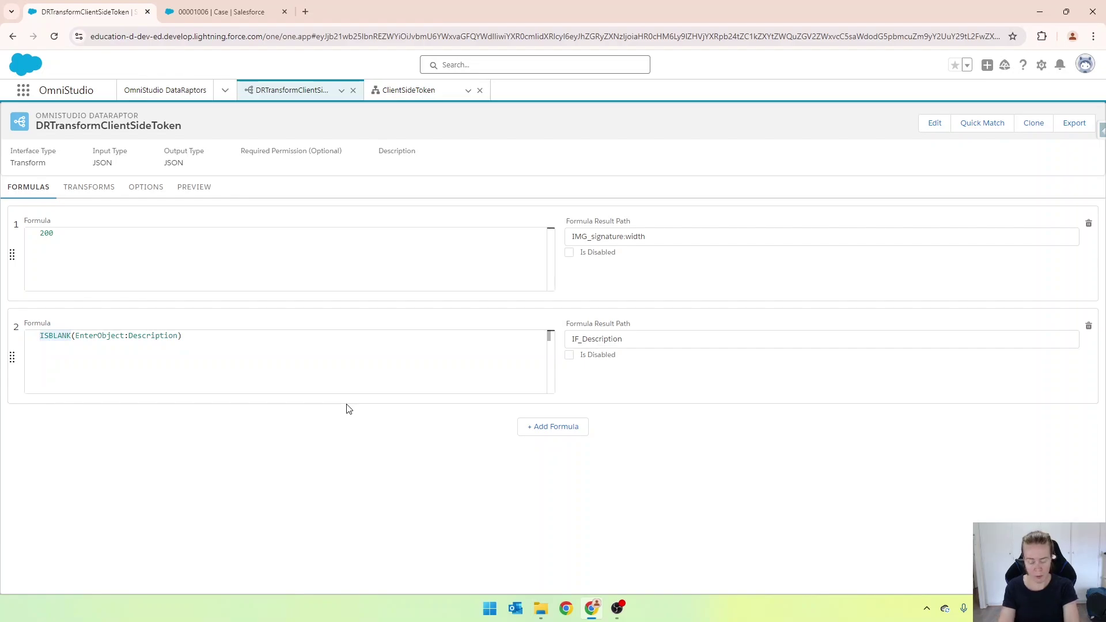
{"action": "type", "text": "NOT("}
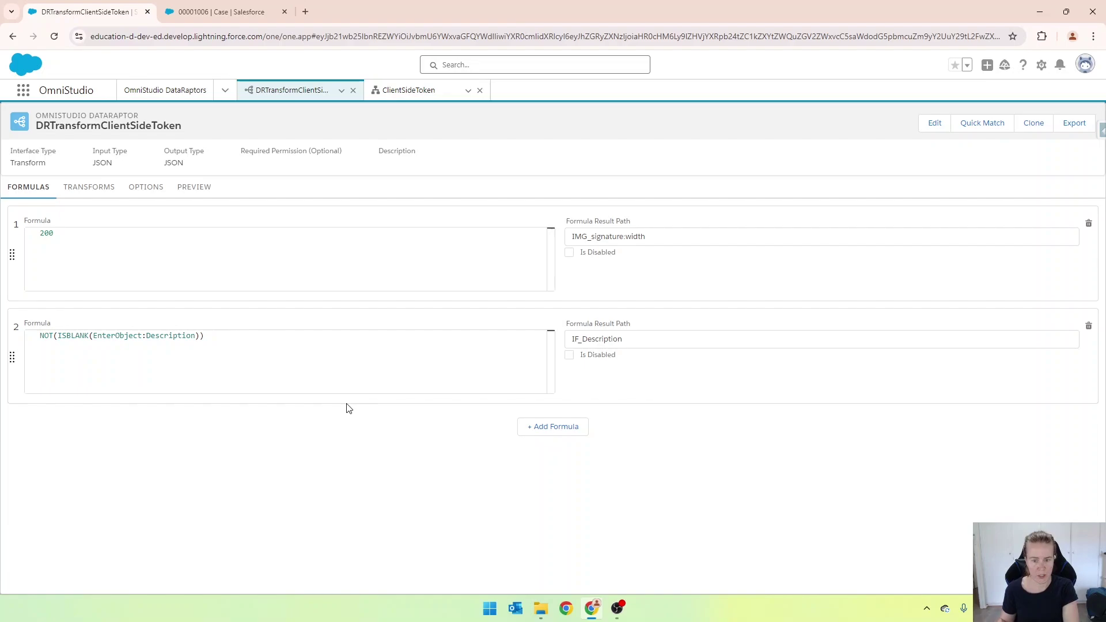
{"action": "double_click", "coordinate": [666, 345]}
{"action": "key", "text": "ctrl+c"}
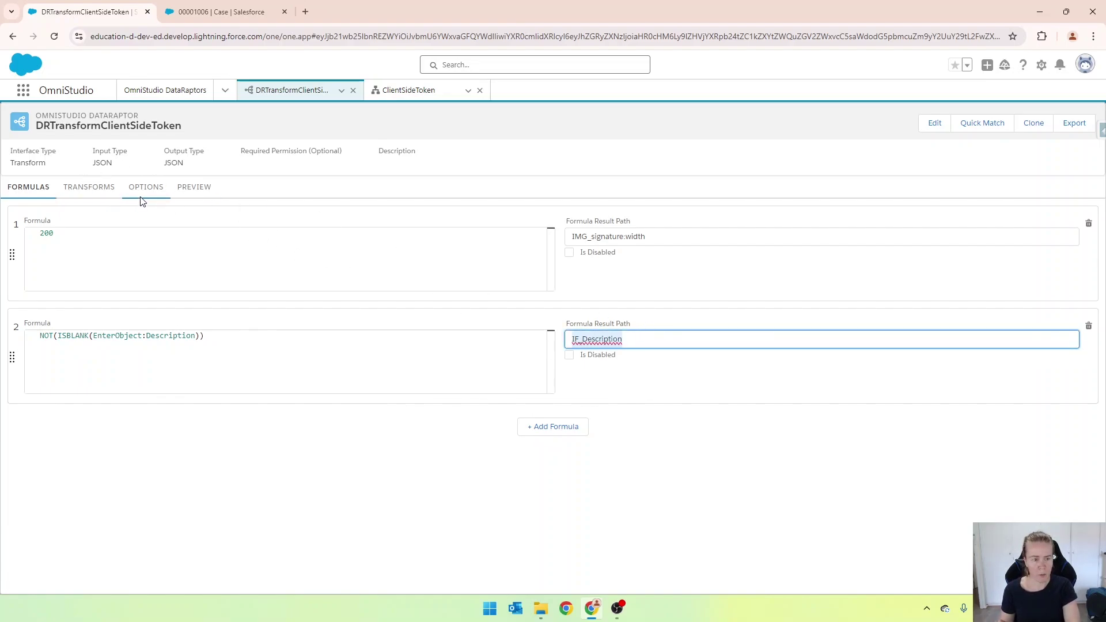
- Add a transform mapping with IF_Description as both its input and output path
{"action": "left_click", "coordinate": [96, 189]}
{"action": "left_click", "coordinate": [814, 211]}
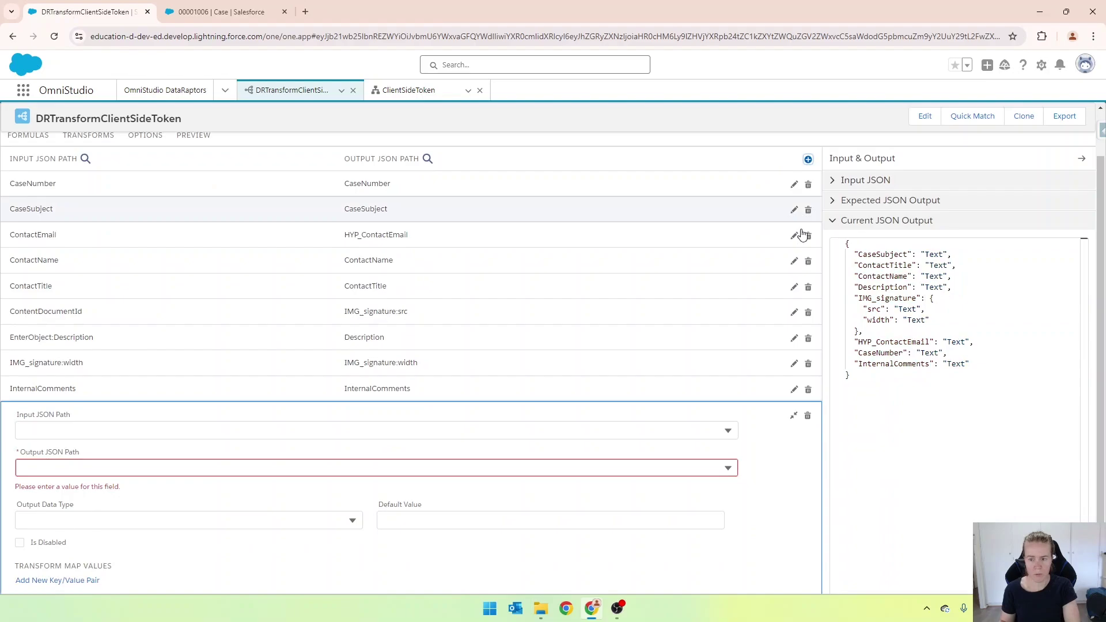
{"action": "left_click", "coordinate": [189, 465]}
{"action": "key", "text": "ctrl+v"}
{"action": "left_click", "coordinate": [109, 427]}
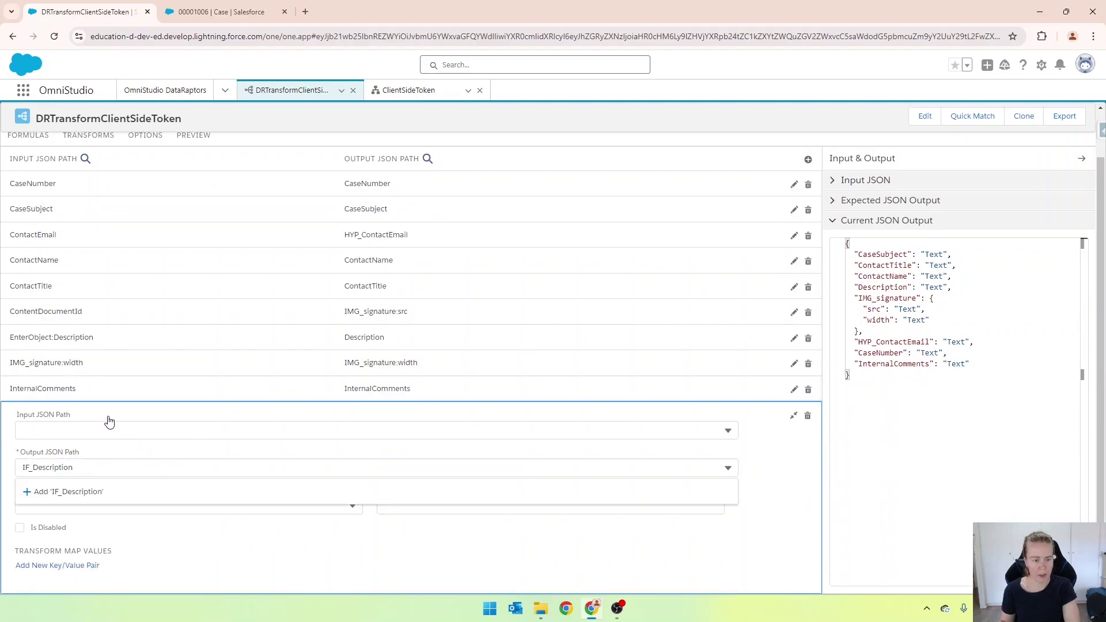
{"action": "key", "text": "ctrl+v"}
{"action": "left_click", "coordinate": [58, 472]}
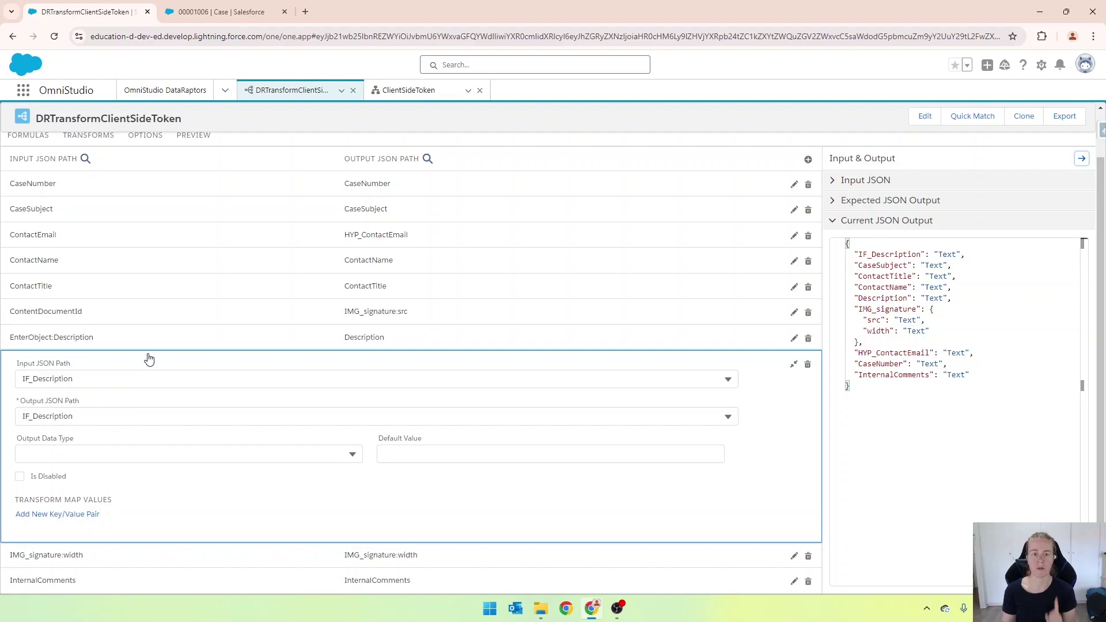
- In the ClientSideToken preview, enter the case ObjectId, choose Microsoft Word .DOCX Template, and pick a delegate
{"action": "left_click", "coordinate": [413, 90]}
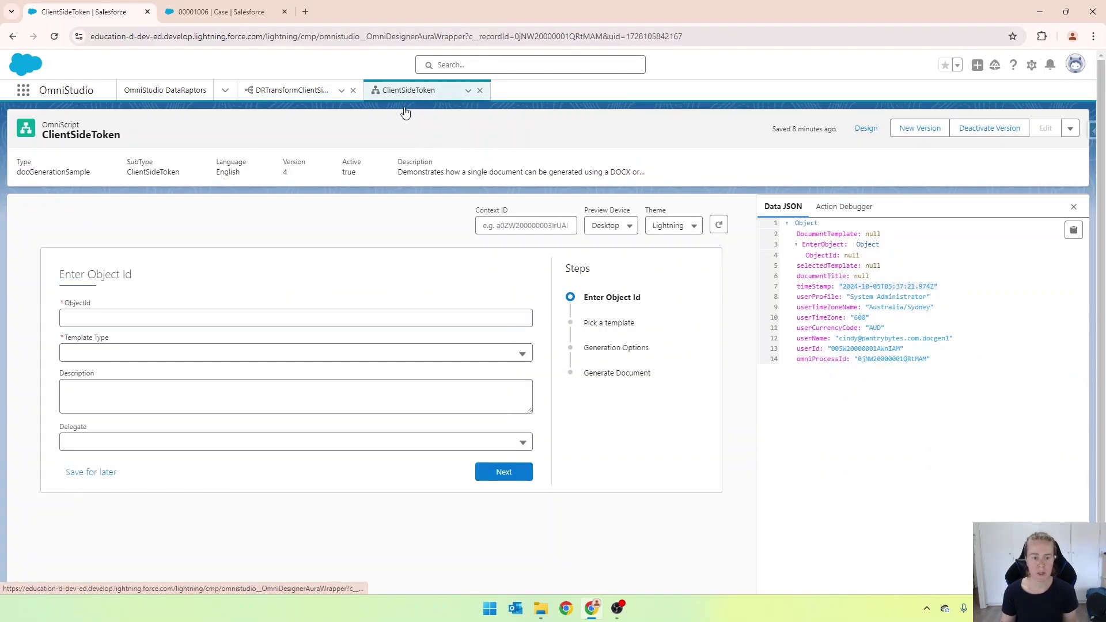
{"action": "left_click", "coordinate": [170, 309]}
{"action": "key", "text": "super+v"}
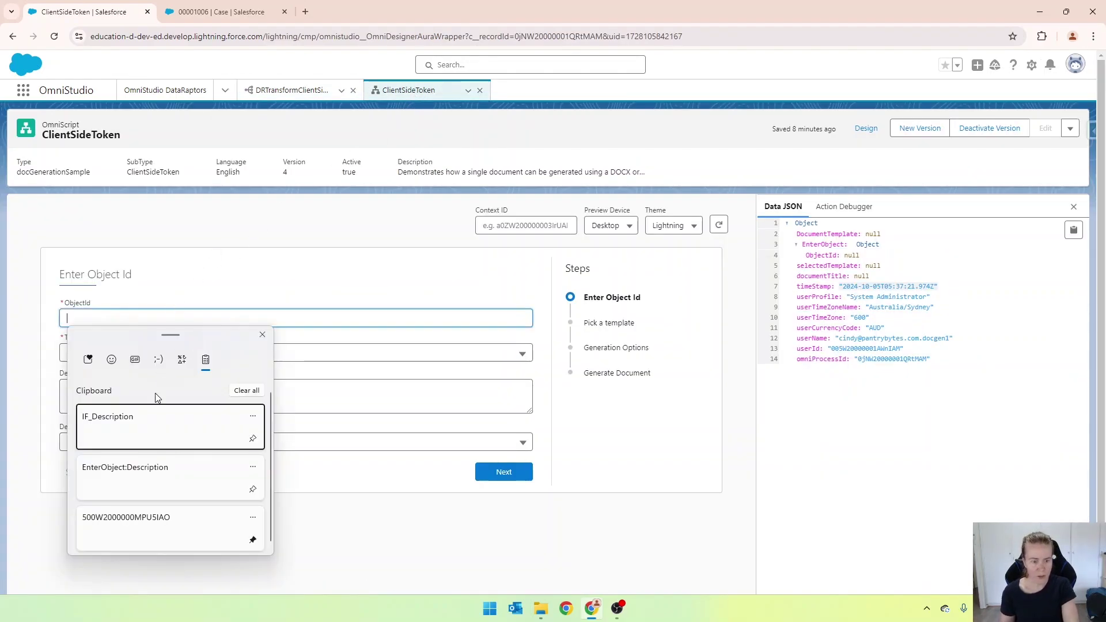
{"action": "left_click", "coordinate": [131, 521]}
{"action": "left_click", "coordinate": [121, 353]}
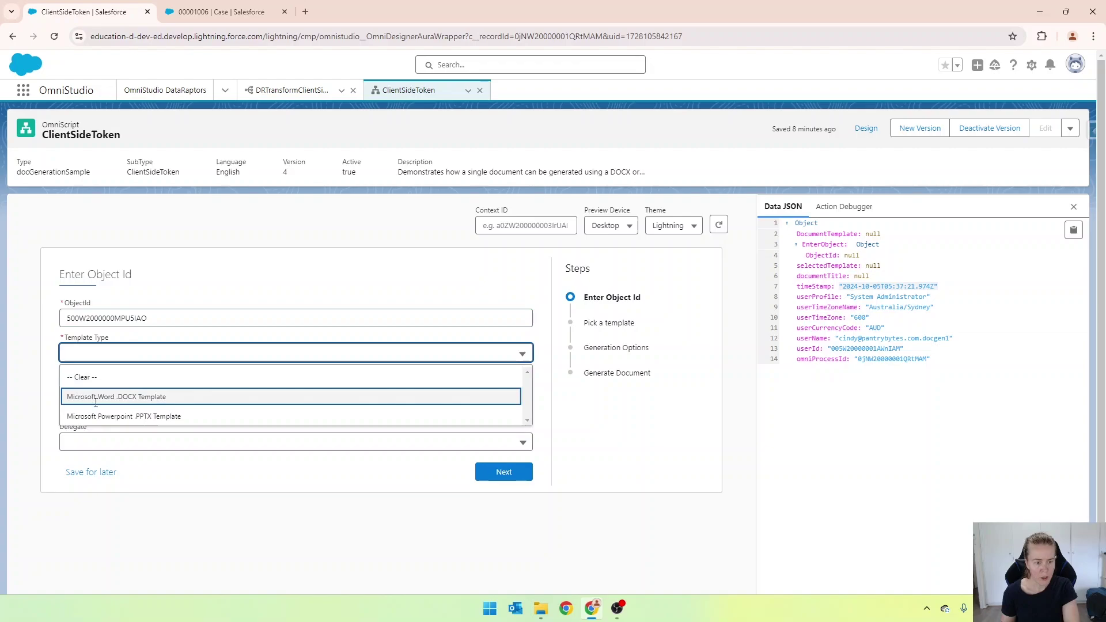
{"action": "left_click", "coordinate": [95, 399]}
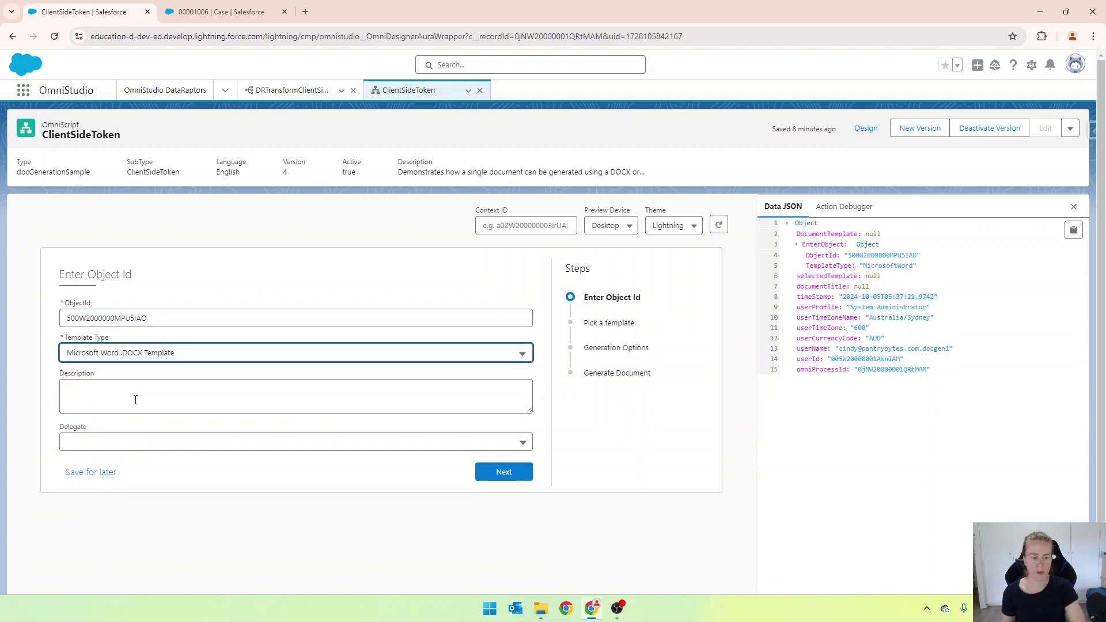
{"action": "left_click", "coordinate": [123, 443]}
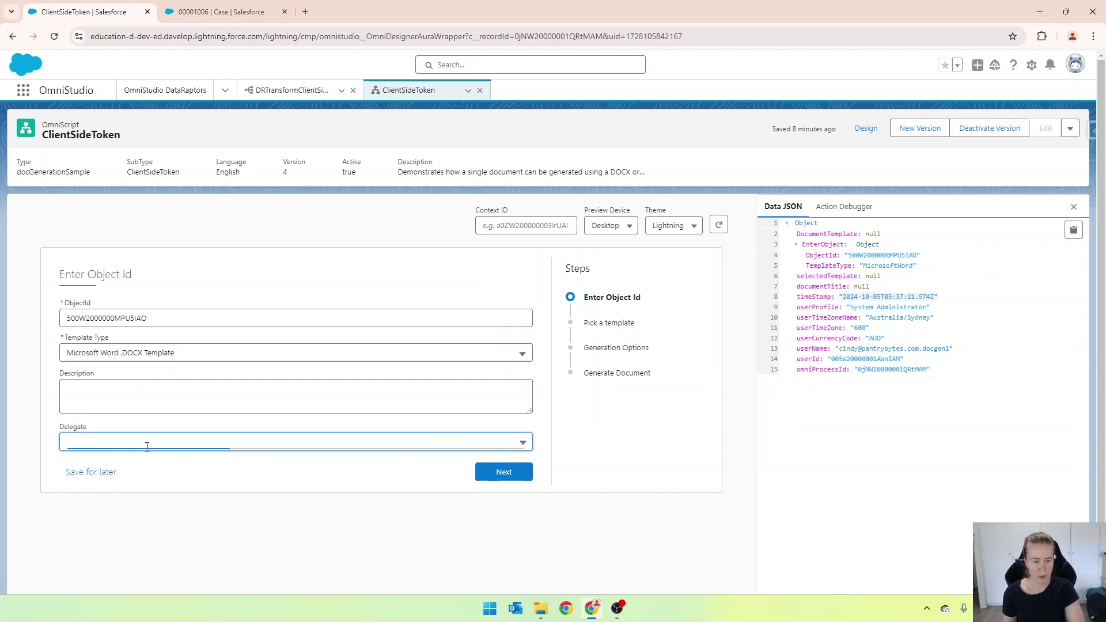
{"action": "left_click", "coordinate": [105, 463]}
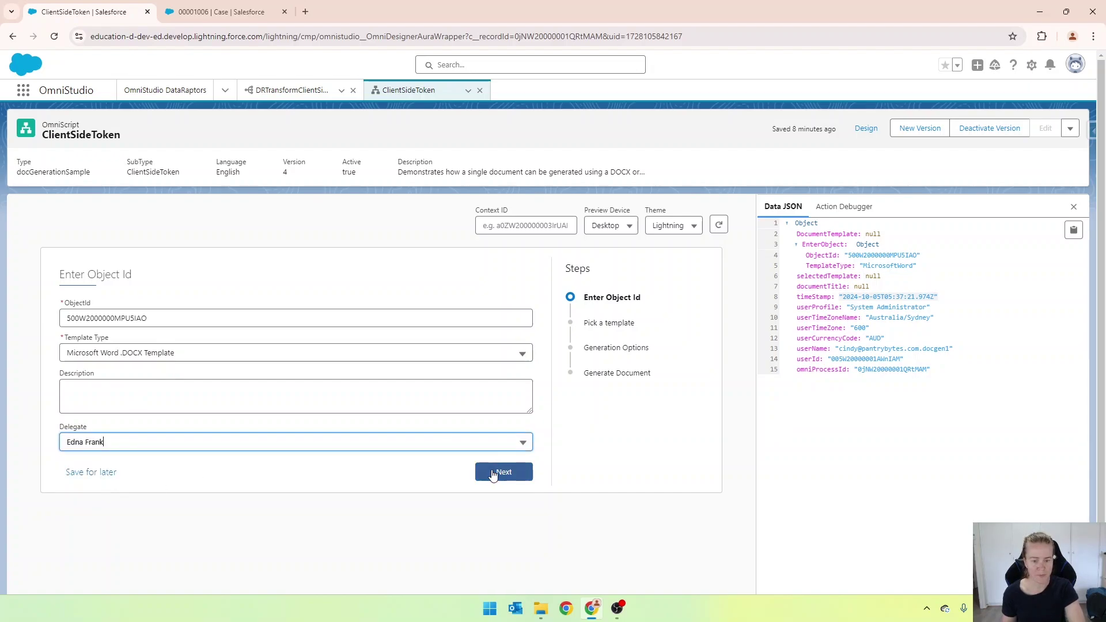
- Choose the ClientSideToken template, set Use Template DRExtract to No, and generate the document
{"action": "left_click", "coordinate": [493, 473]}
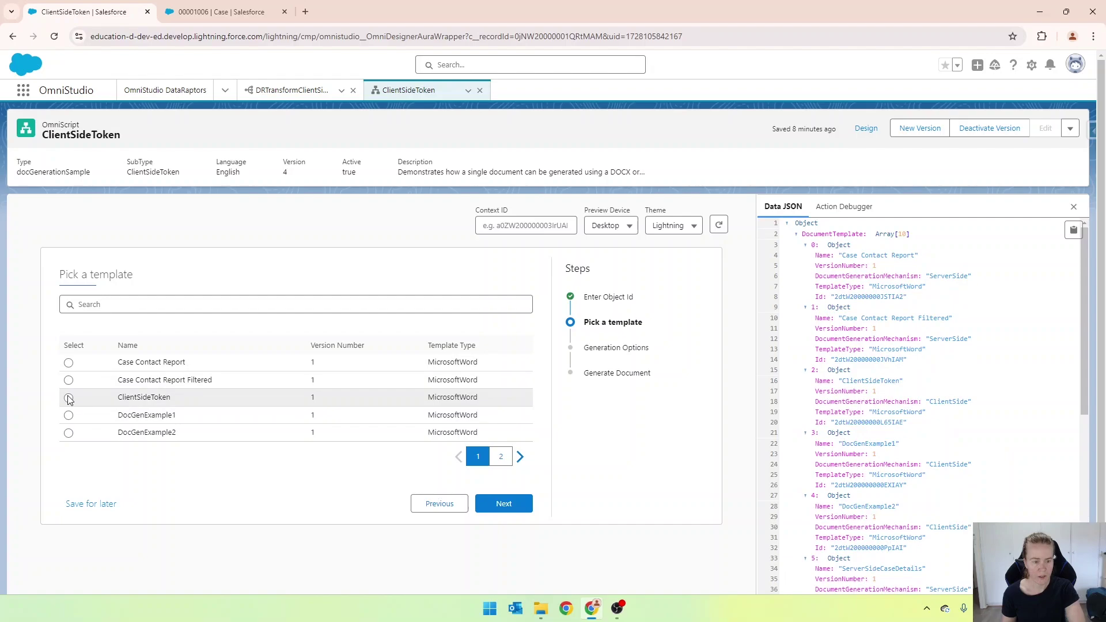
{"action": "left_click", "coordinate": [69, 398]}
{"action": "left_click", "coordinate": [504, 504]}
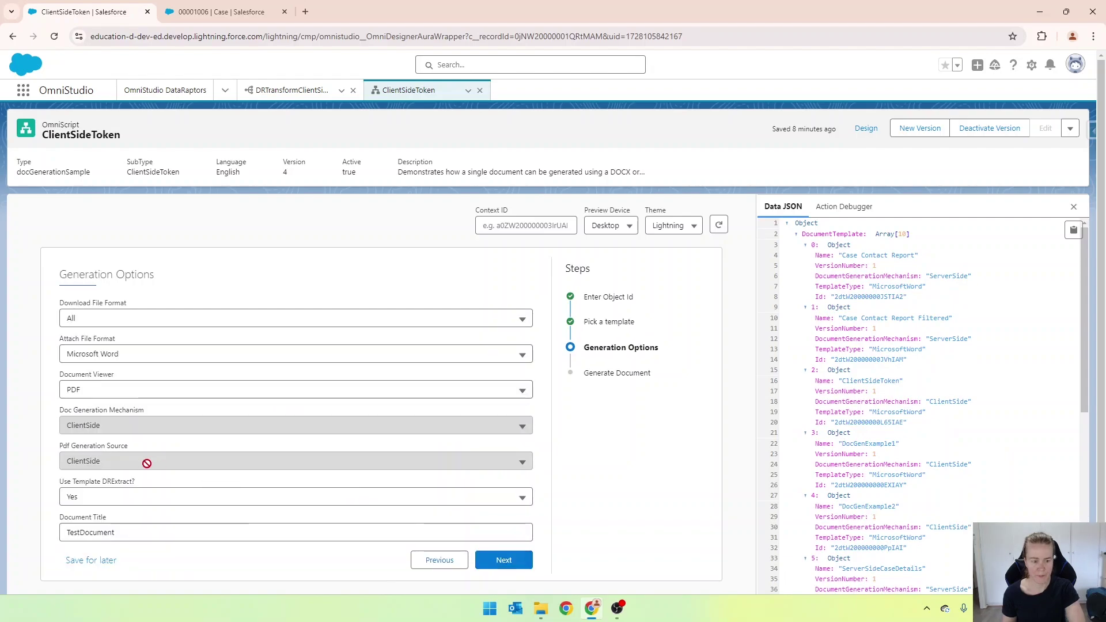
{"action": "left_click", "coordinate": [92, 496]}
{"action": "left_click", "coordinate": [86, 555]}
{"action": "left_click", "coordinate": [504, 560]}
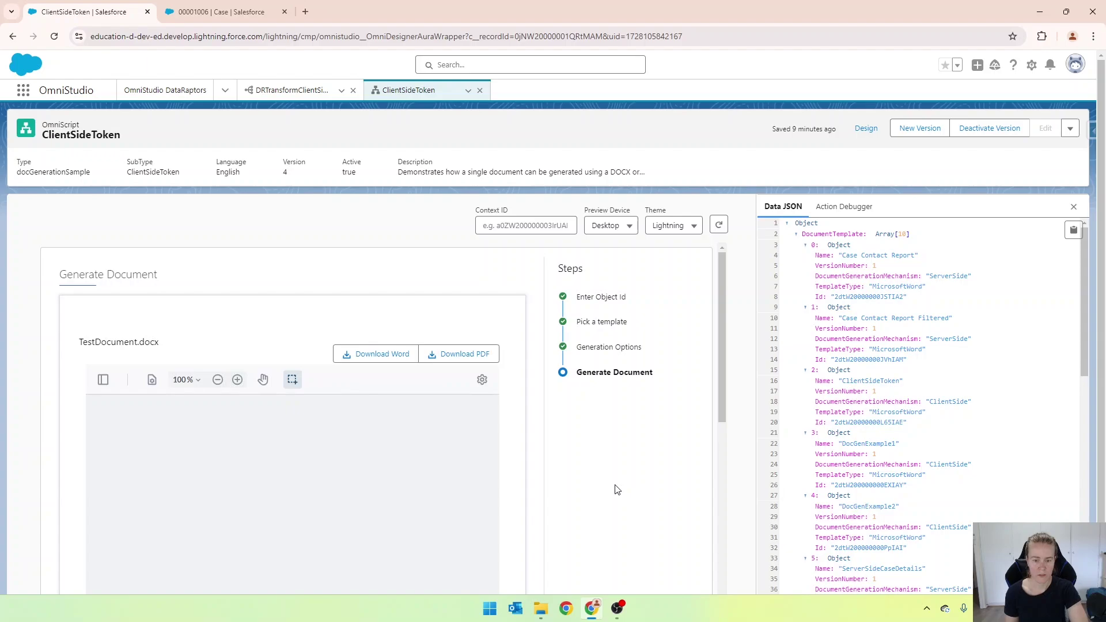
{"action": "scroll", "coordinate": [444, 454], "scroll_direction": "down", "scroll_amount": 3}
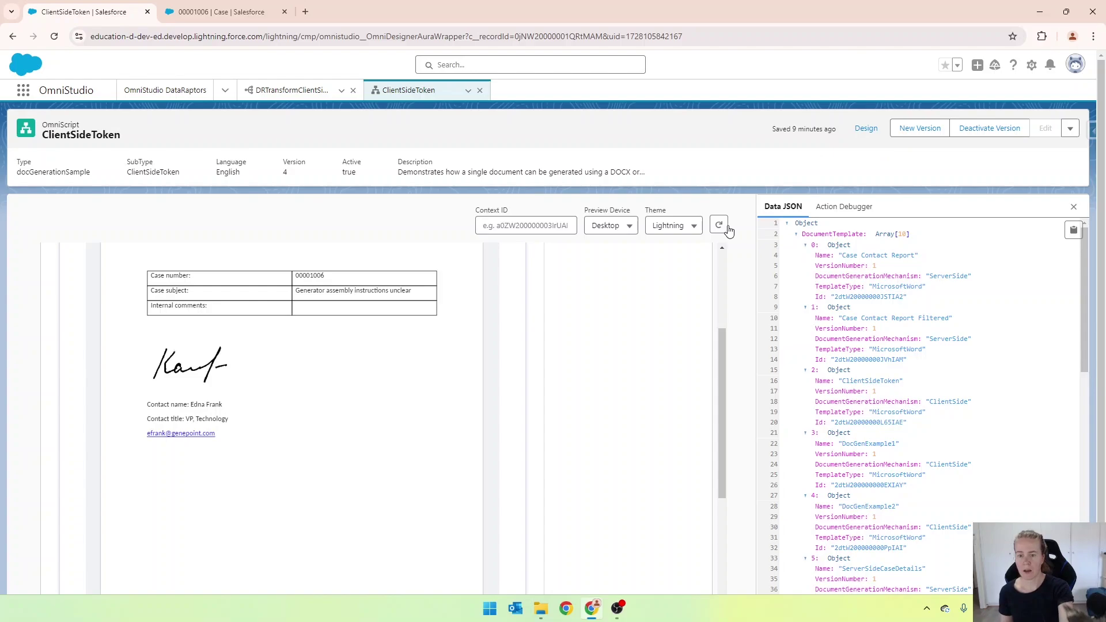
- Reset the preview, enter the case ObjectId, choose Word template, Description 'test', and a delegate
{"action": "left_click", "coordinate": [720, 225]}
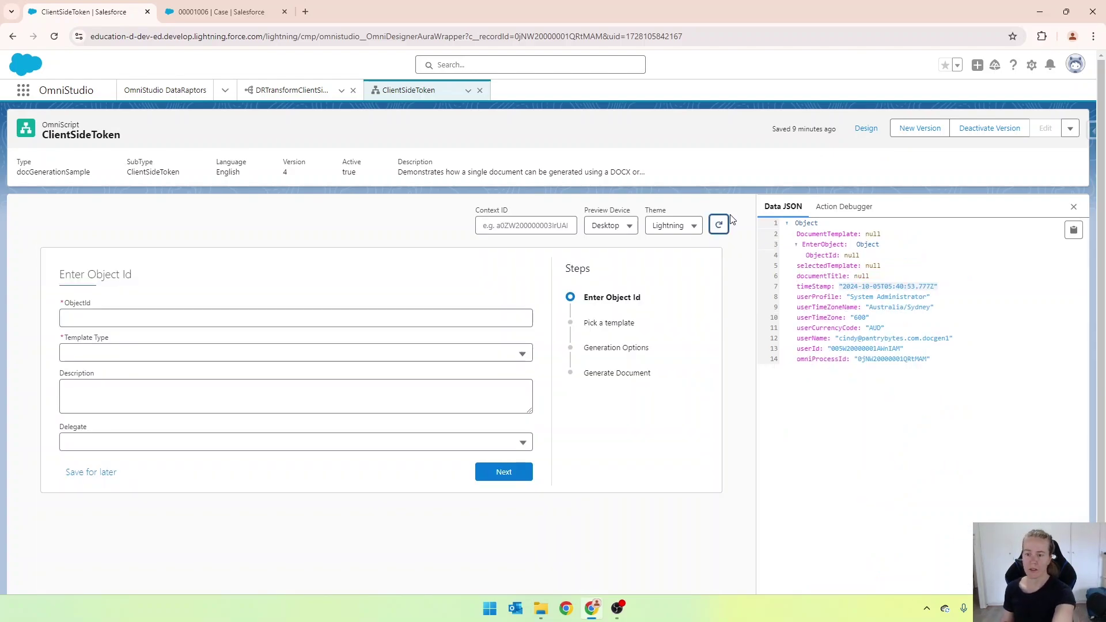
{"action": "left_click", "coordinate": [140, 319]}
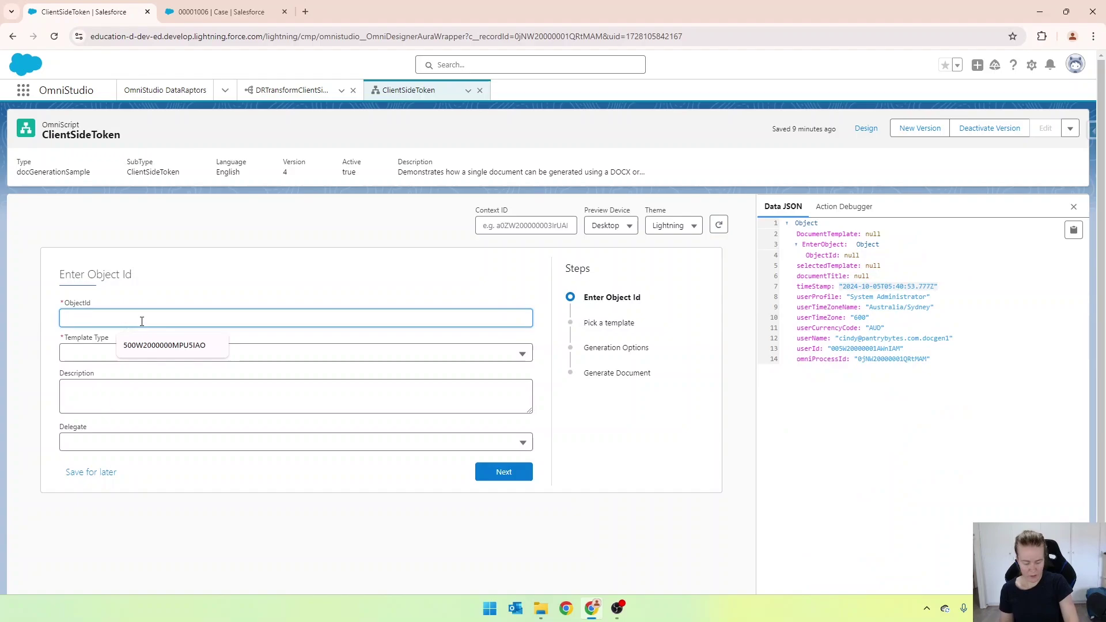
{"action": "key", "text": "super+v"}
{"action": "left_click", "coordinate": [128, 530]}
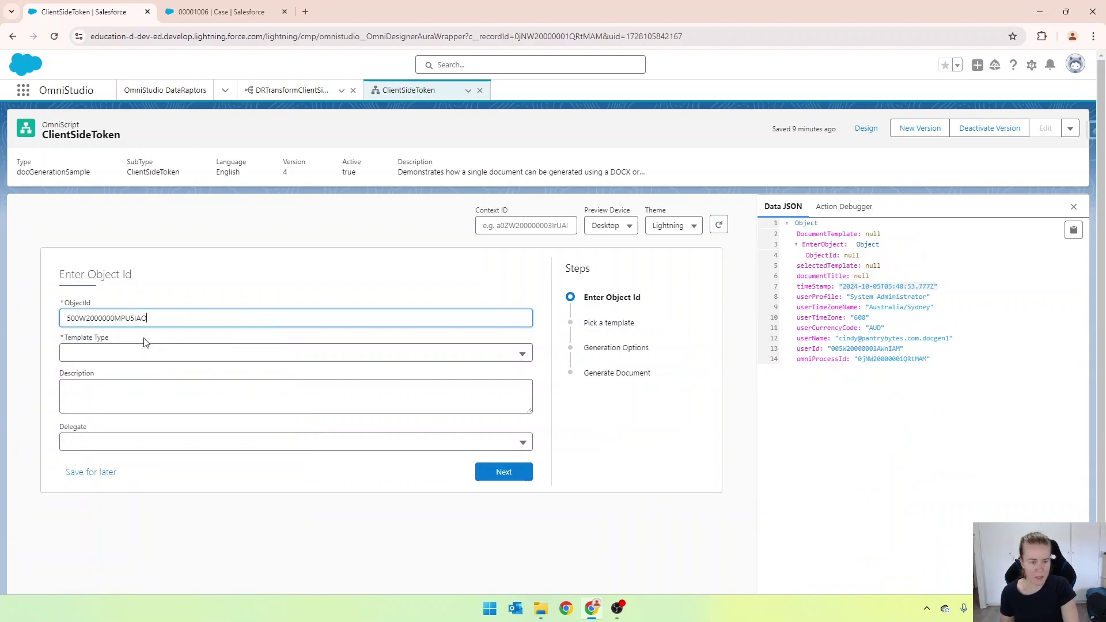
{"action": "left_click", "coordinate": [129, 354]}
{"action": "left_click", "coordinate": [124, 397]}
{"action": "left_click", "coordinate": [125, 399]}
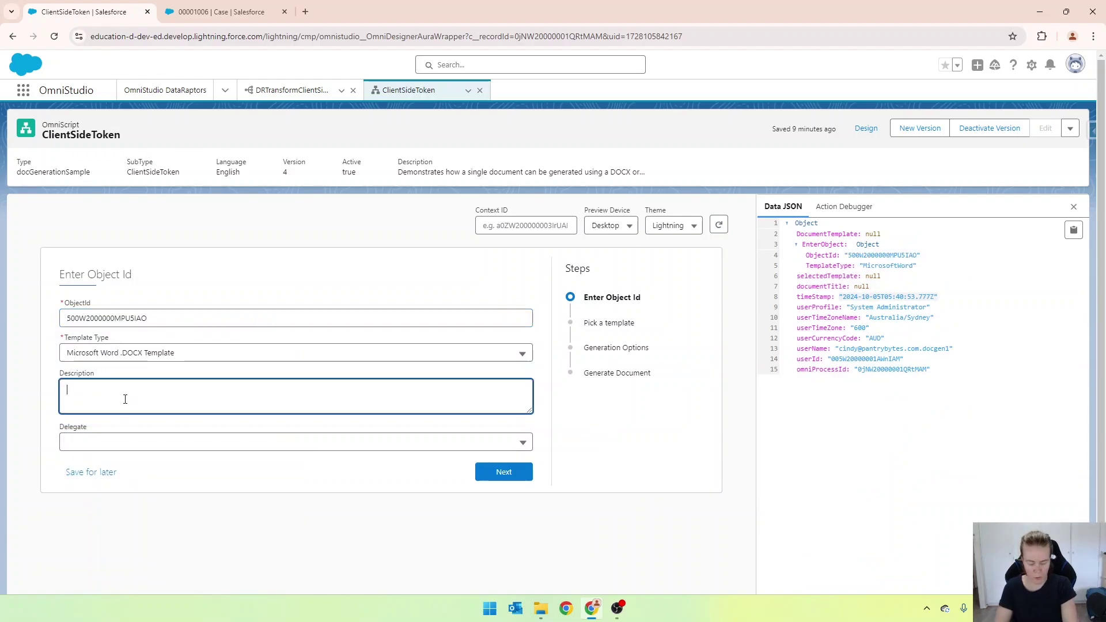
{"action": "type", "text": "test"}
{"action": "left_click", "coordinate": [484, 440]}
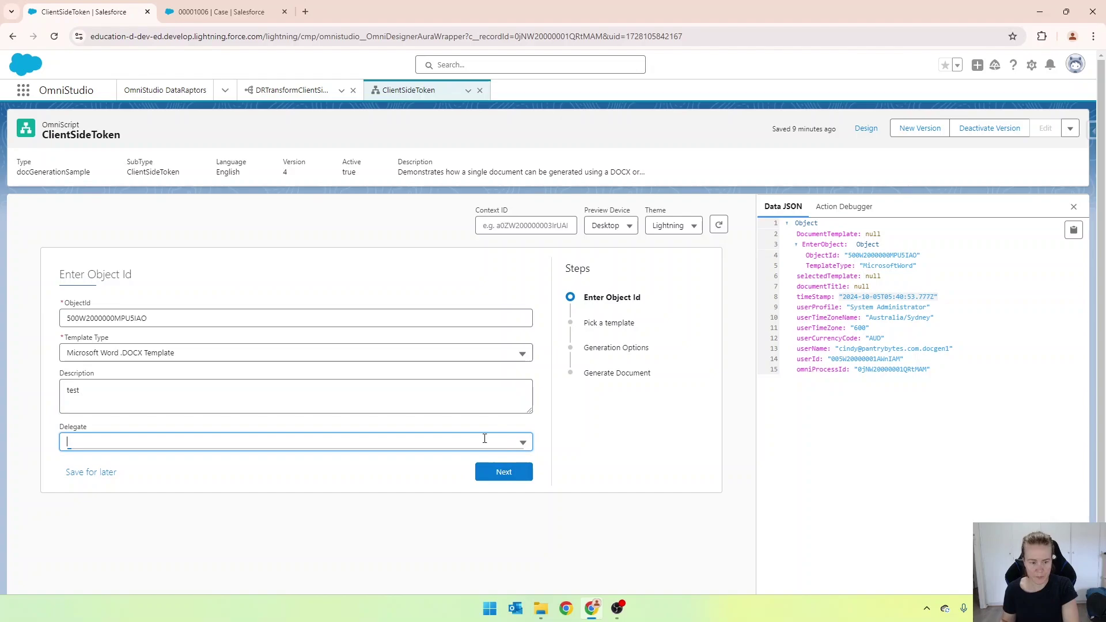
{"action": "left_click", "coordinate": [98, 484]}
- Choose the ClientSideToken template, set Use Template DRExtract to No, and regenerate the document
{"action": "left_click", "coordinate": [503, 472]}
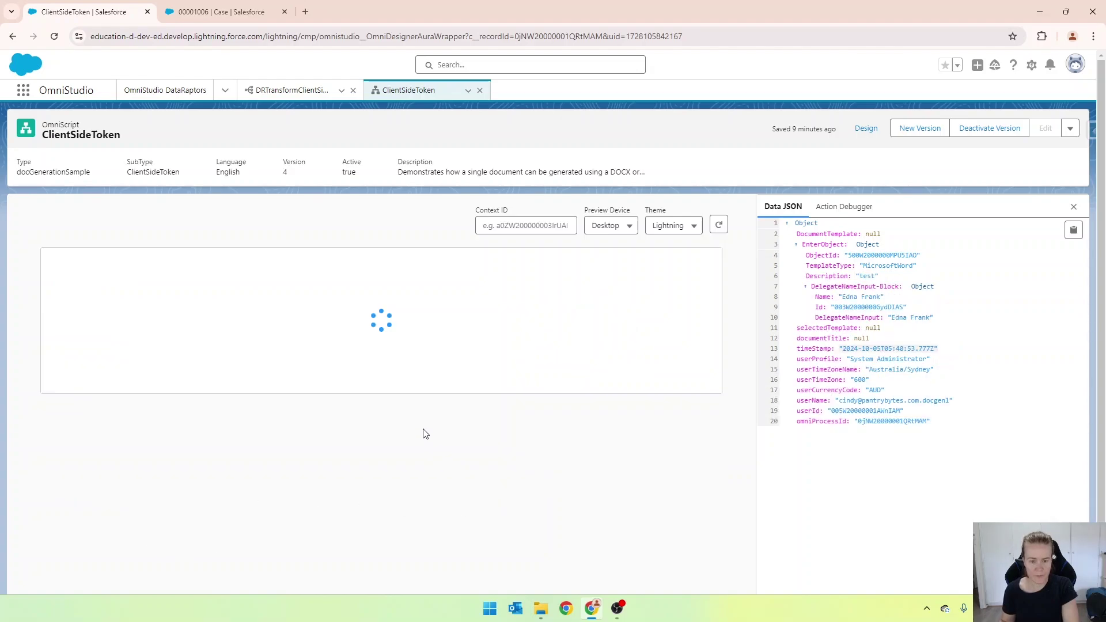
{"action": "left_click", "coordinate": [68, 398]}
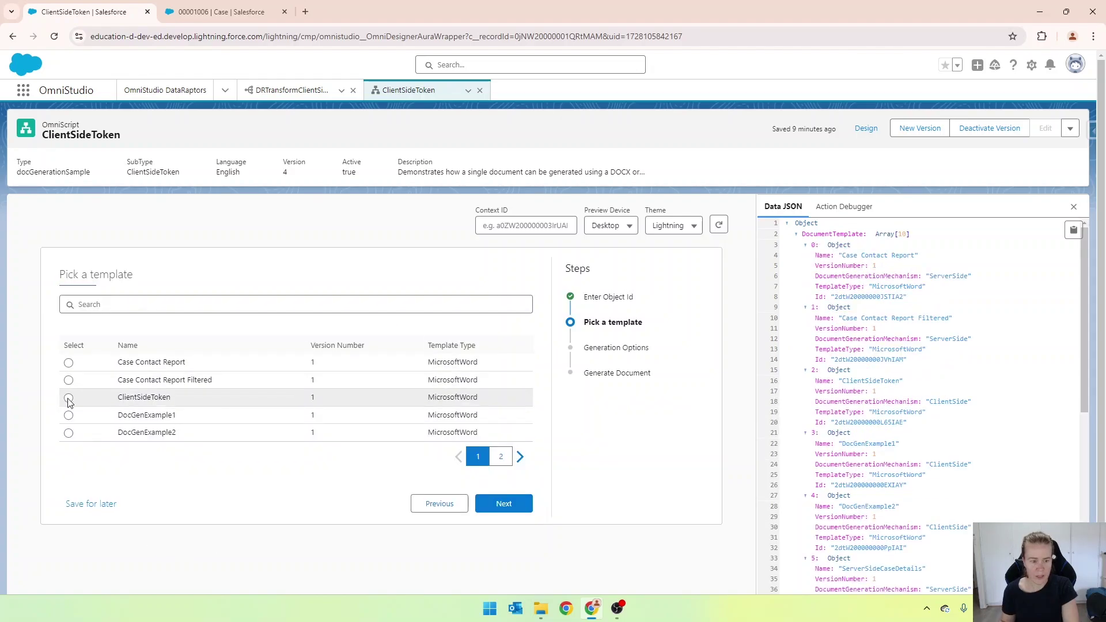
{"action": "left_click", "coordinate": [524, 509]}
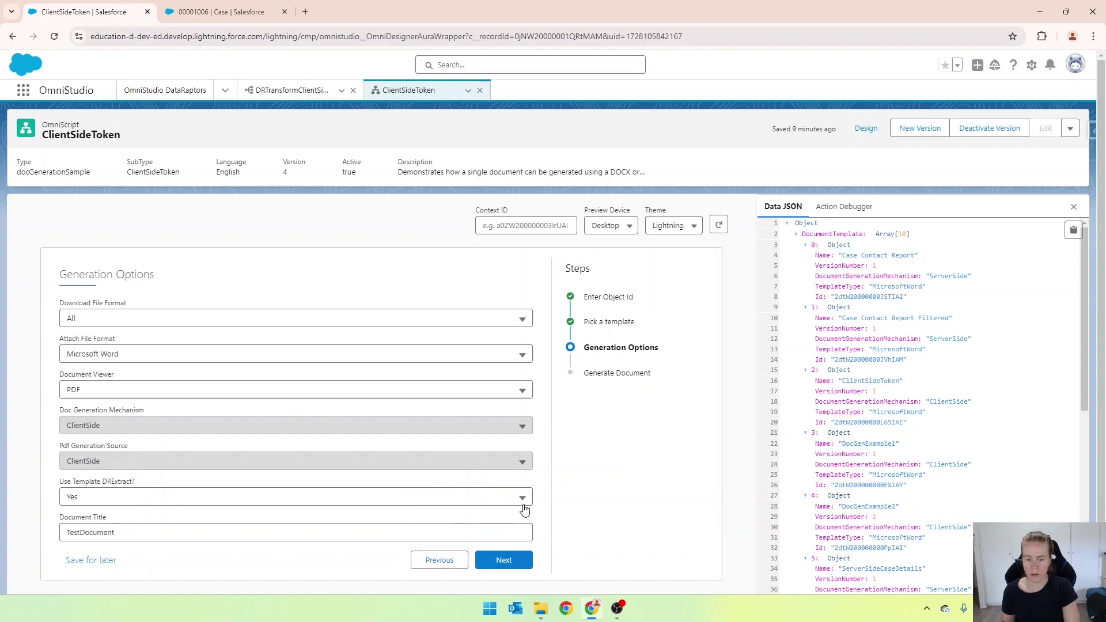
{"action": "left_click", "coordinate": [274, 500]}
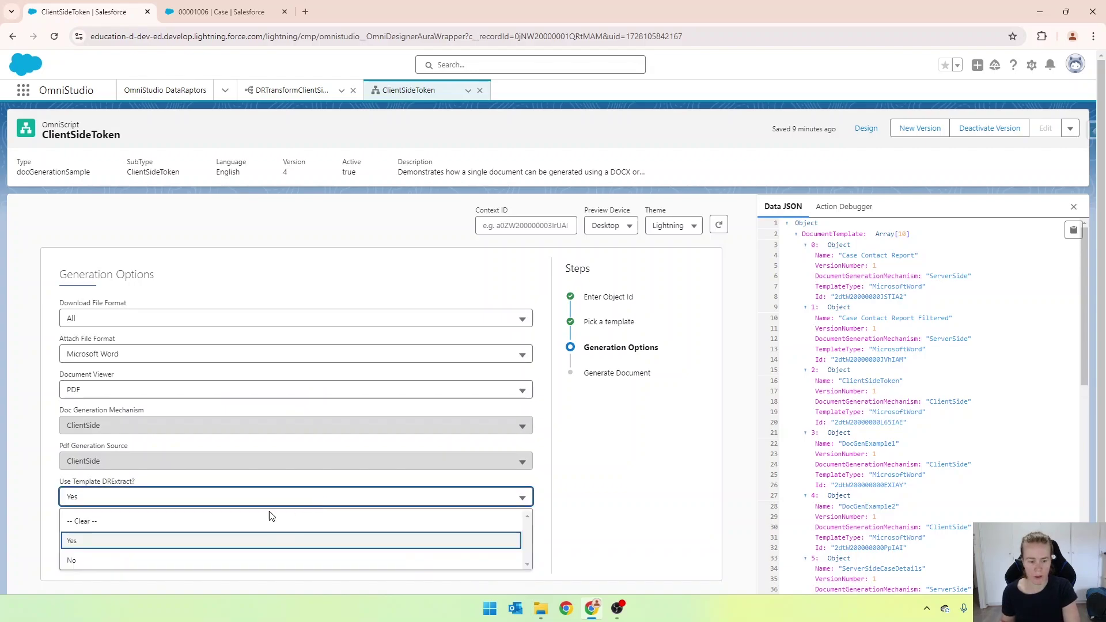
{"action": "left_click", "coordinate": [133, 561]}
{"action": "left_click", "coordinate": [497, 567]}
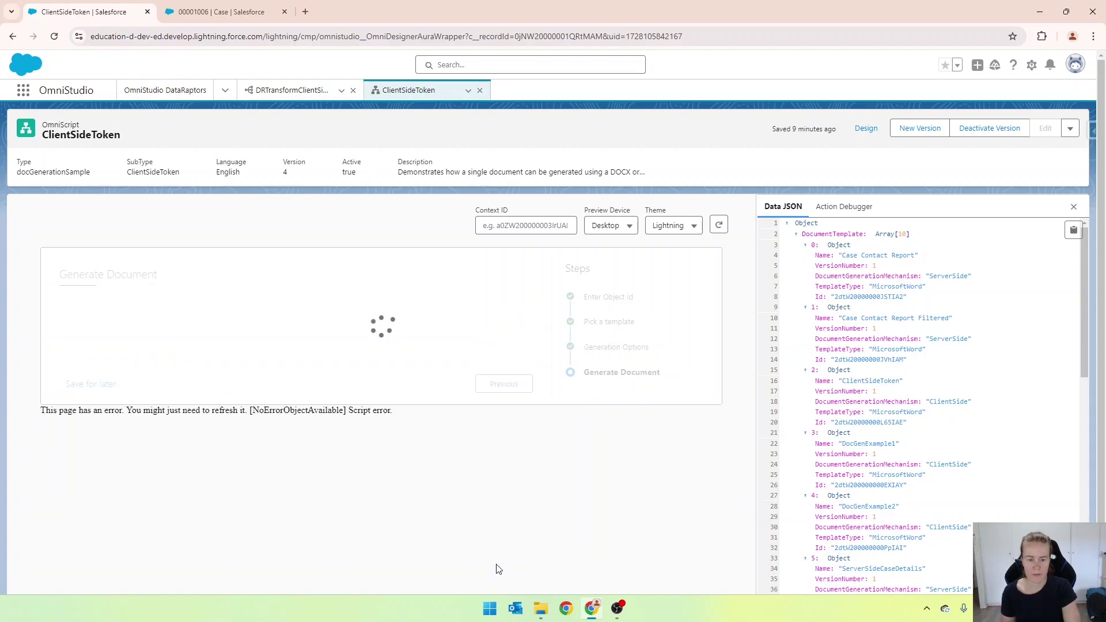
{"action": "scroll", "coordinate": [628, 488], "scroll_direction": "down", "scroll_amount": 2}
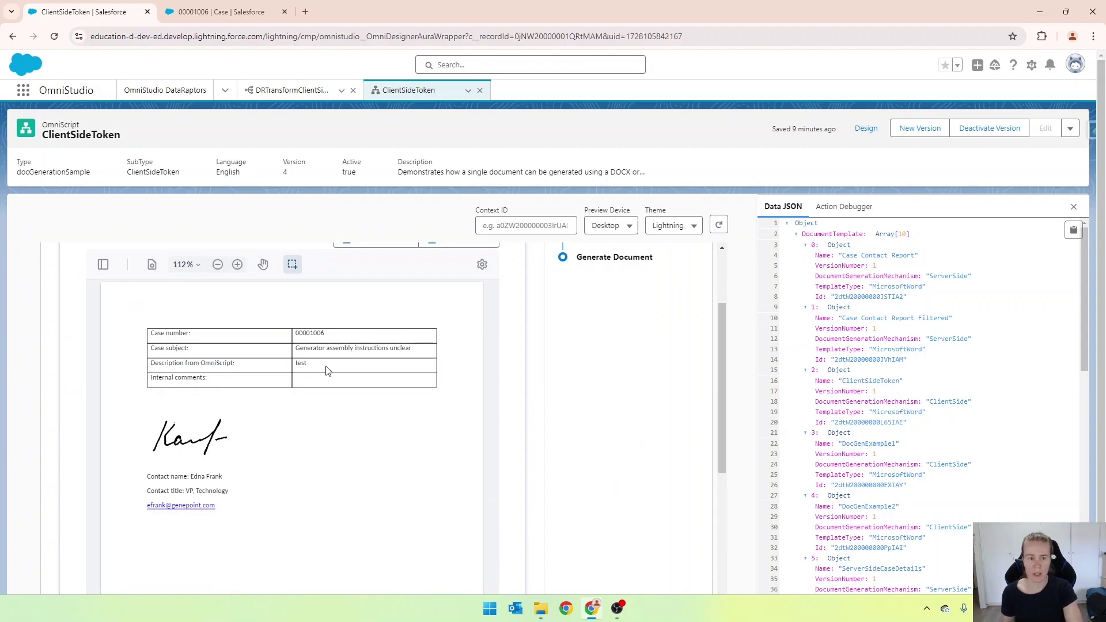
- Return to the DRTransformClientSideToken formulas and select the NOT(ISBLANK(EnterObject:Description)) formula text
{"action": "left_click", "coordinate": [303, 87]}
{"action": "left_click", "coordinate": [39, 187]}
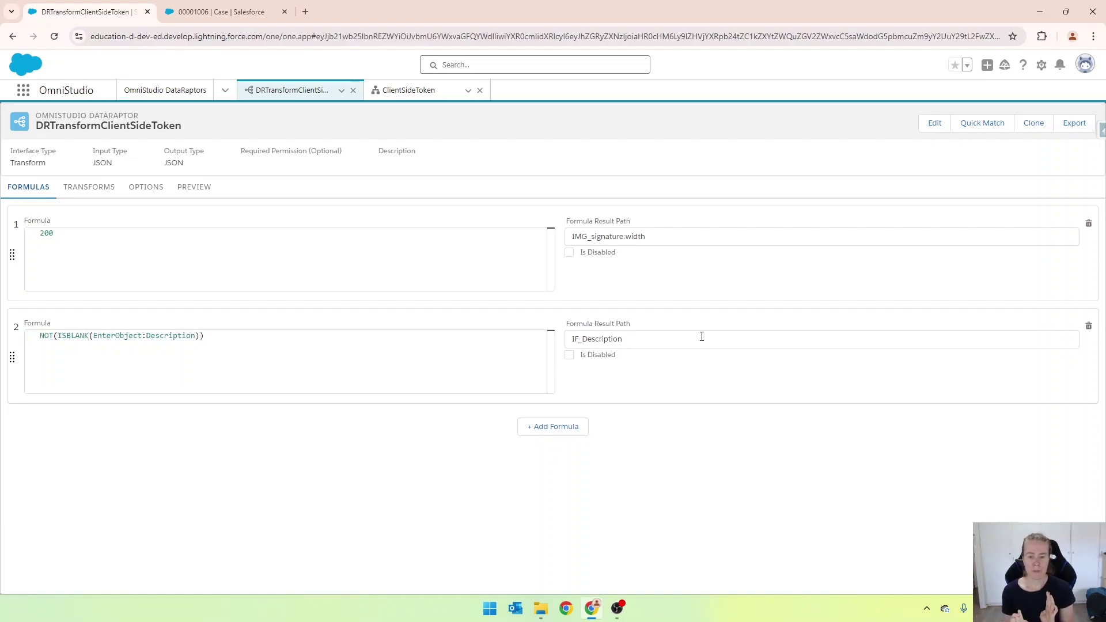
{"action": "left_click_drag", "start_coordinate": [266, 348], "coordinate": [15, 330]}
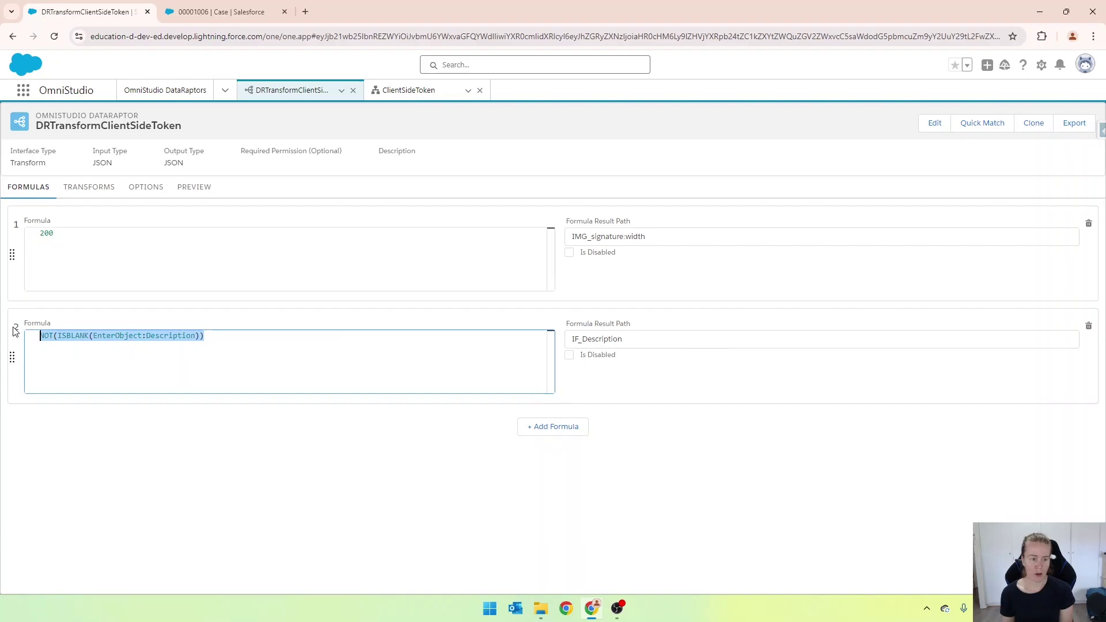